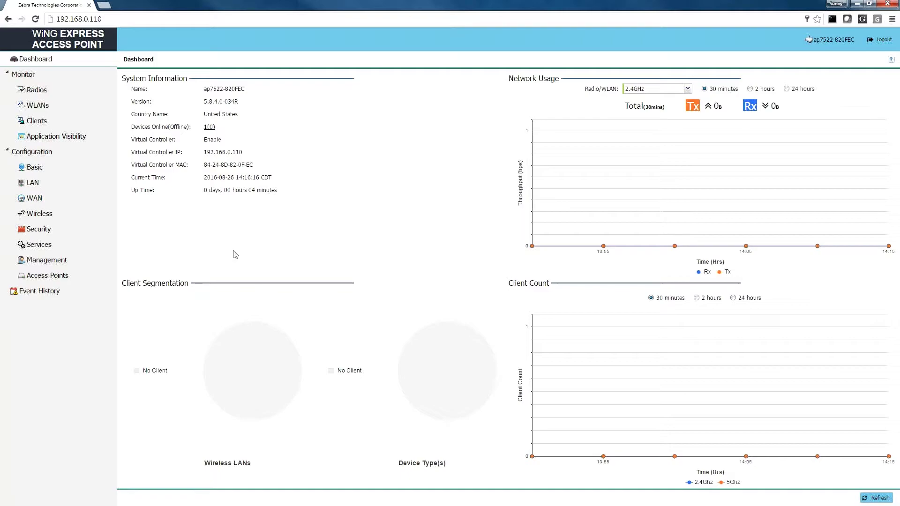
# Open the Wireless configuration page listing the existing OFFICE WLAN
pyautogui.click(36, 215)
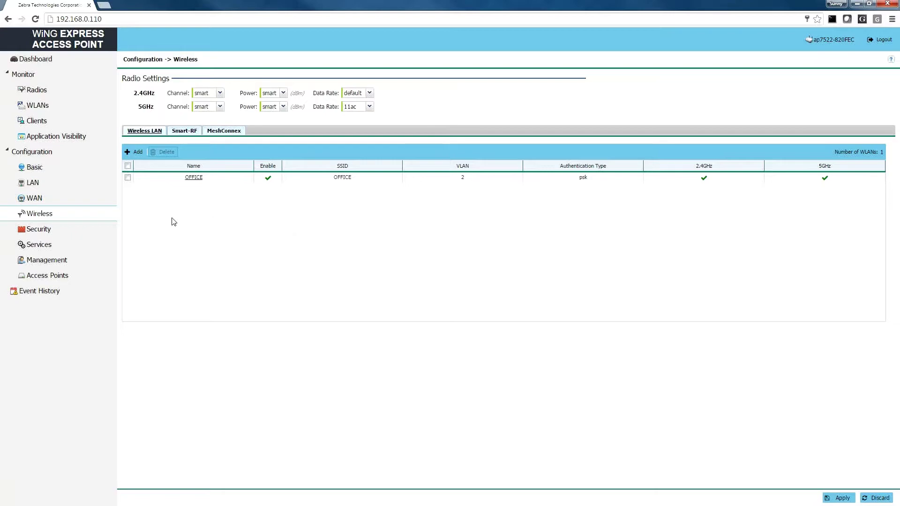
# Add an enabled WLAN named GUEST with SSID GUEST on both 2.4 GHz and 5 GHz
pyautogui.click(136, 152)
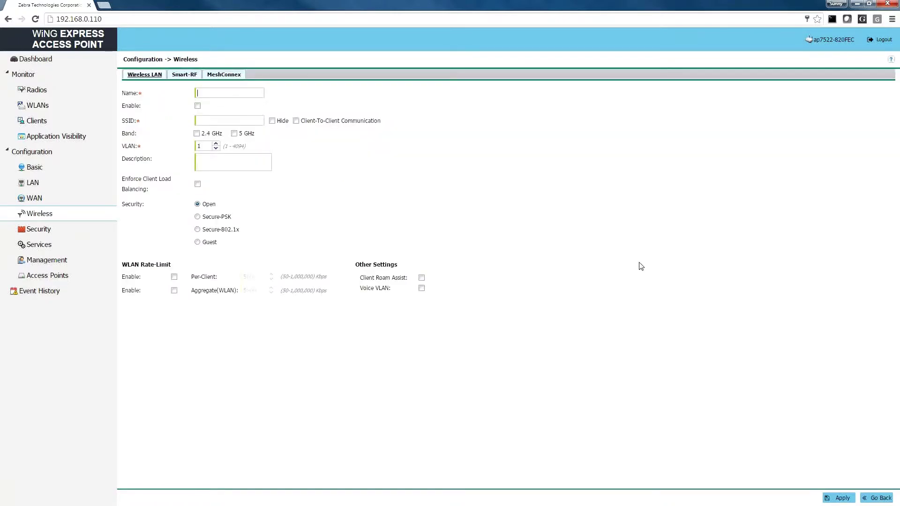
pyautogui.write('GUEST')
pyautogui.click(198, 106)
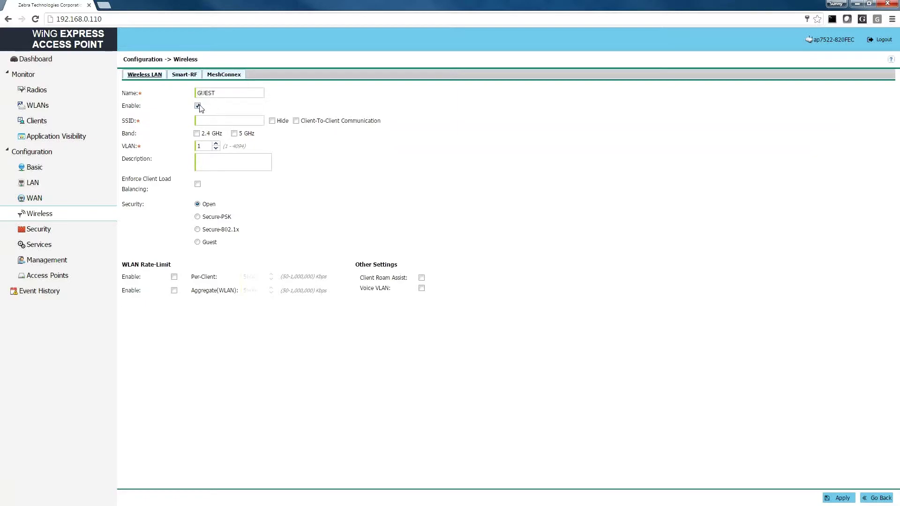
pyautogui.click(225, 120)
pyautogui.write('GUEST')
pyautogui.click(196, 134)
pyautogui.click(234, 135)
# Set the GUEST WLAN's security to Guest to reveal the captive portal options
pyautogui.click(197, 242)
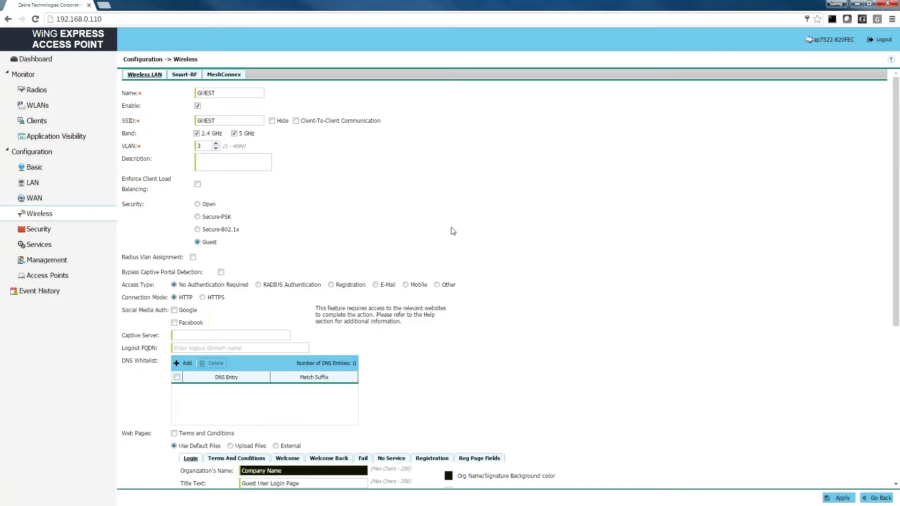
pyautogui.scroll(-1, 516, 231)
pyautogui.scroll(-1, 567, 231)
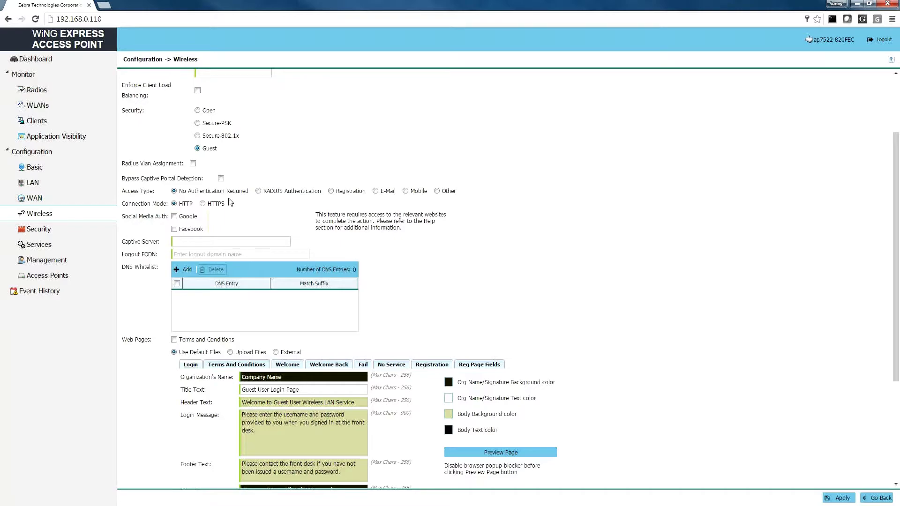
# Choose RADIUS Authentication as the captive portal access type and review the remaining portal settings
pyautogui.click(258, 191)
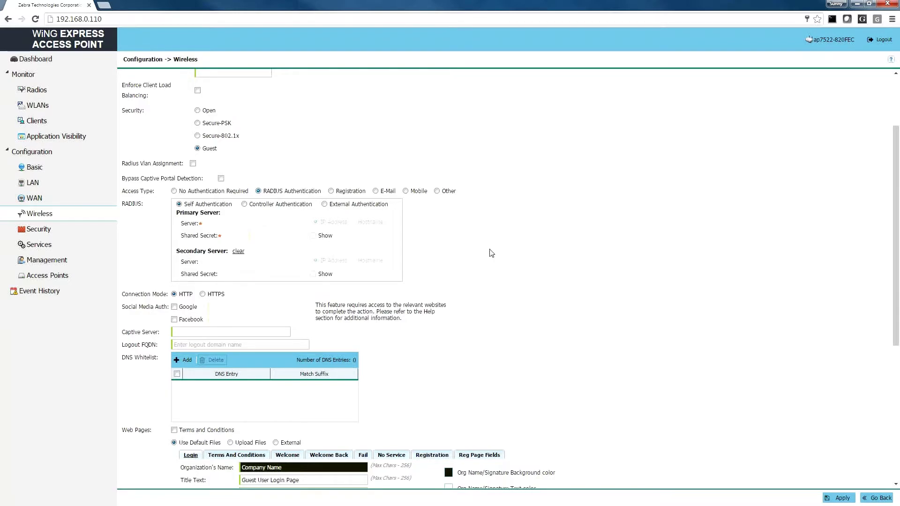
pyautogui.scroll(-2, 491, 253)
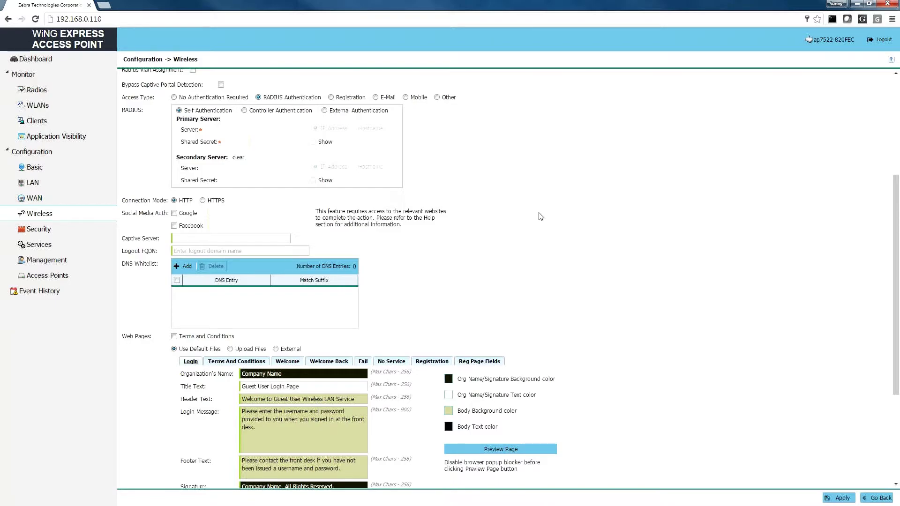
pyautogui.scroll(-1, 539, 220)
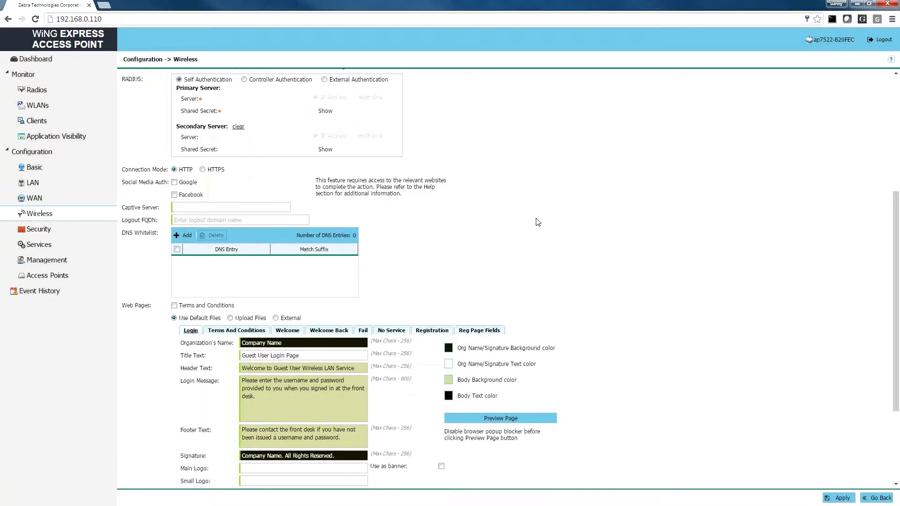
pyautogui.scroll(-2, 563, 223)
pyautogui.scroll(-2, 596, 223)
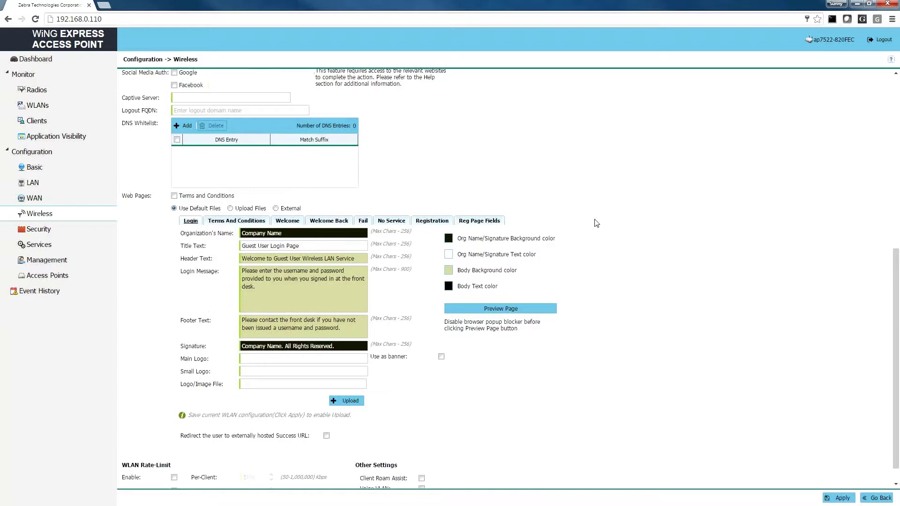
pyautogui.scroll(-1, 596, 223)
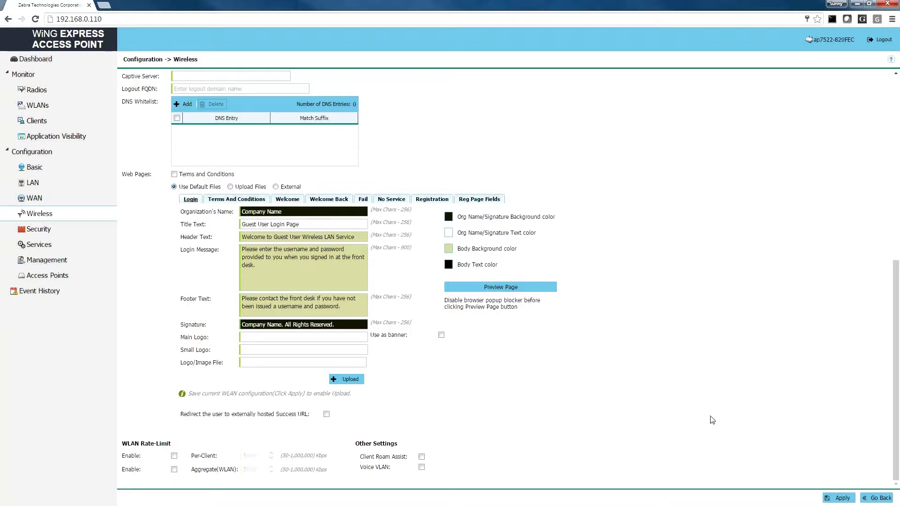
# Apply the GUEST WLAN so it joins OFFICE in the WLAN list on VLAN 3
pyautogui.click(836, 500)
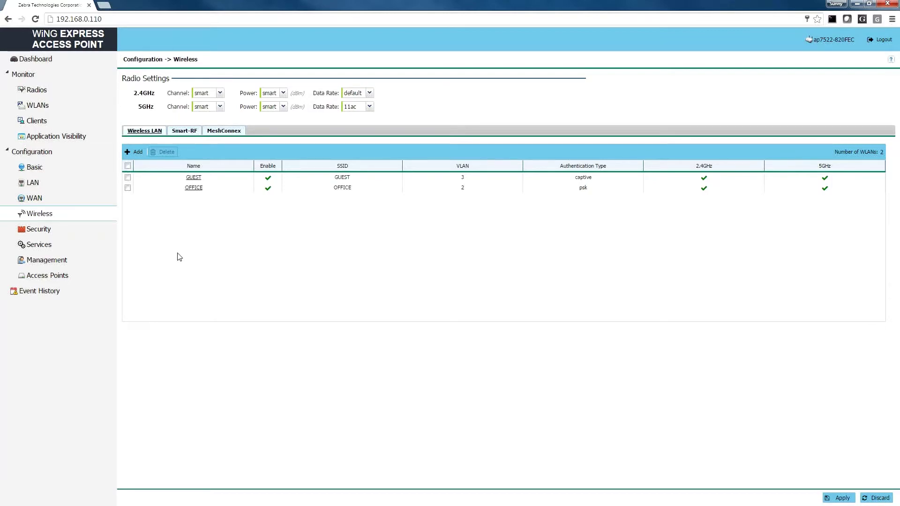
# Allow VLANs 1-3 on LAN port ge1 with VLAN 1 untagged and apply the port settings
pyautogui.click(30, 184)
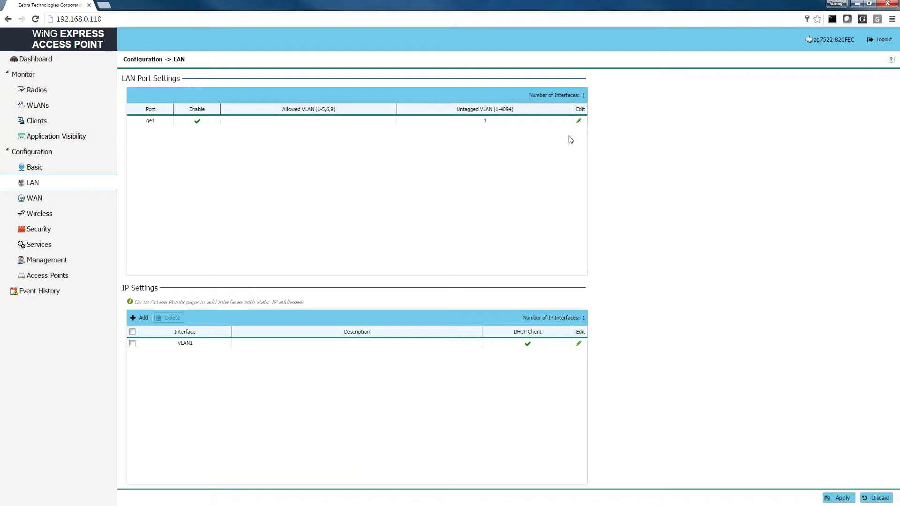
pyautogui.click(579, 122)
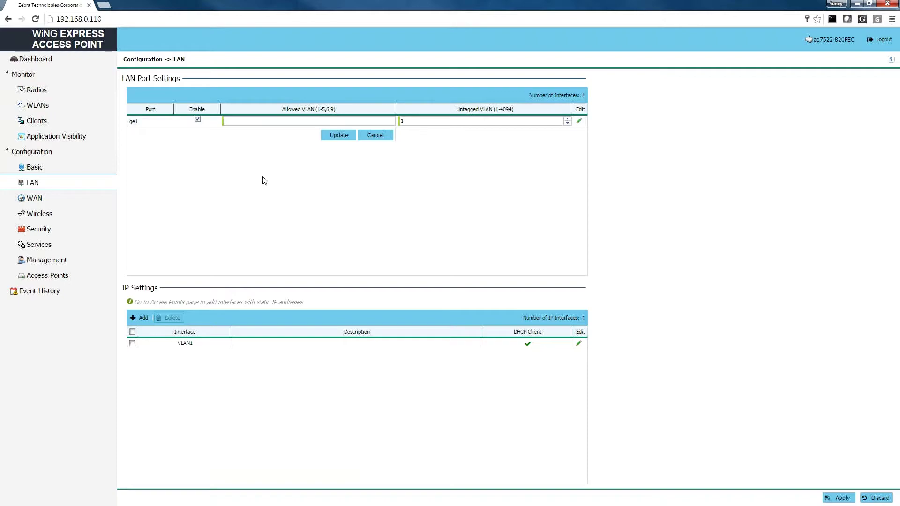
pyautogui.write('1-3')
pyautogui.click(339, 136)
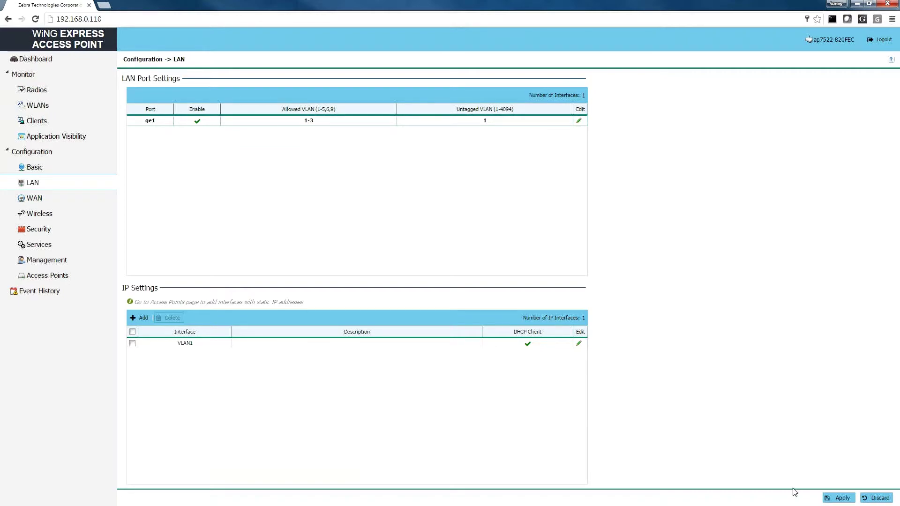
pyautogui.click(830, 501)
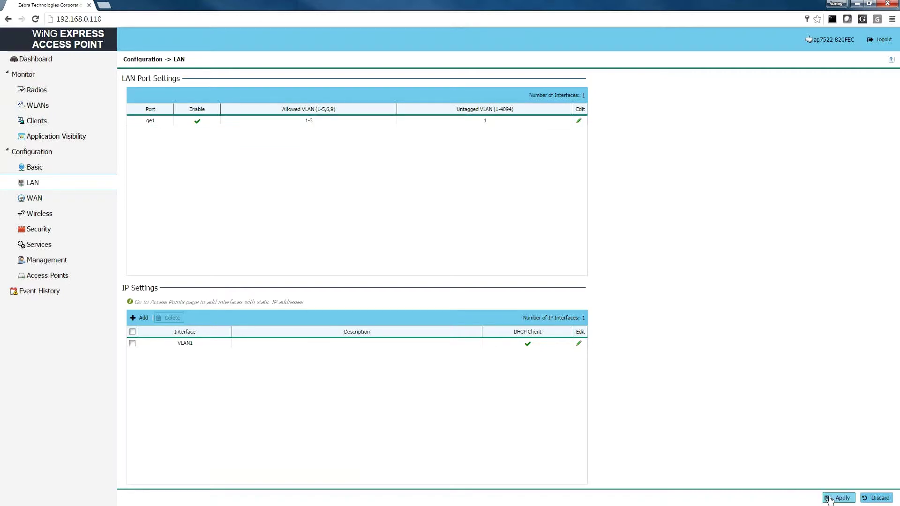
pyautogui.click(36, 203)
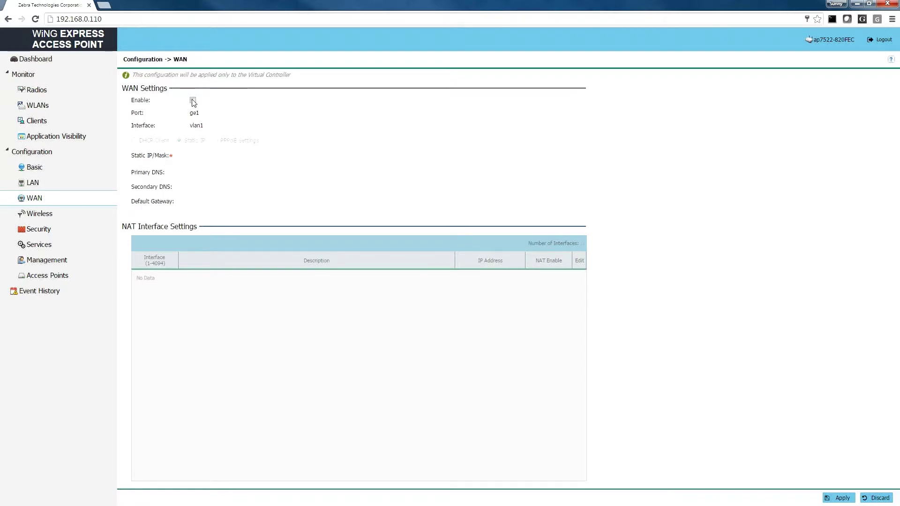
# Enable the WAN as a DHCP client and apply the WAN settings
pyautogui.click(192, 100)
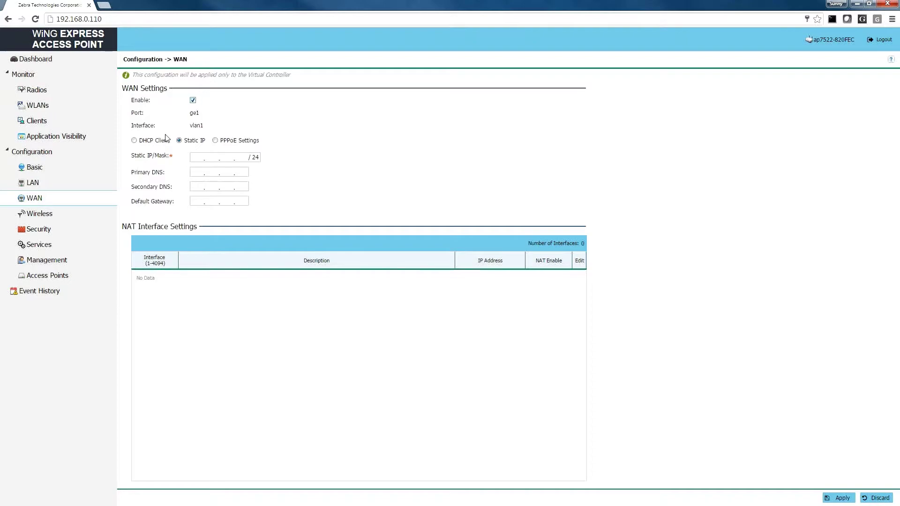
pyautogui.click(135, 141)
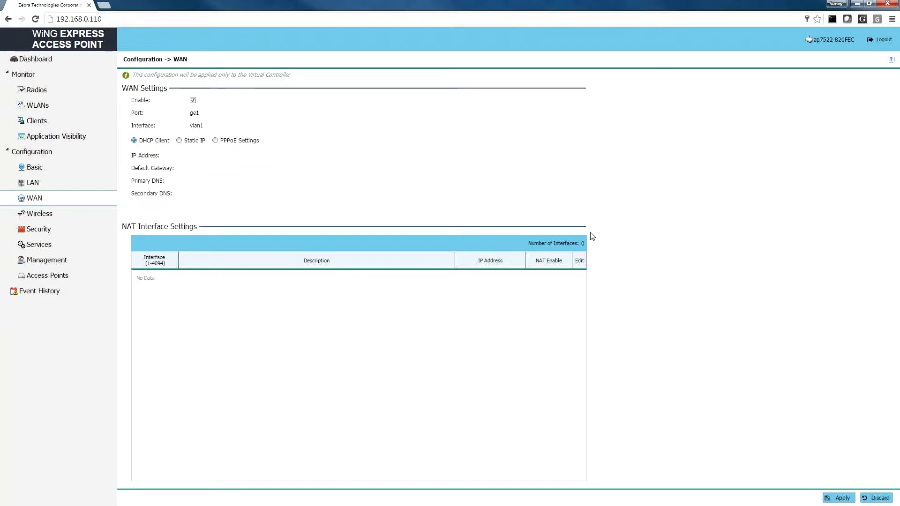
pyautogui.click(839, 500)
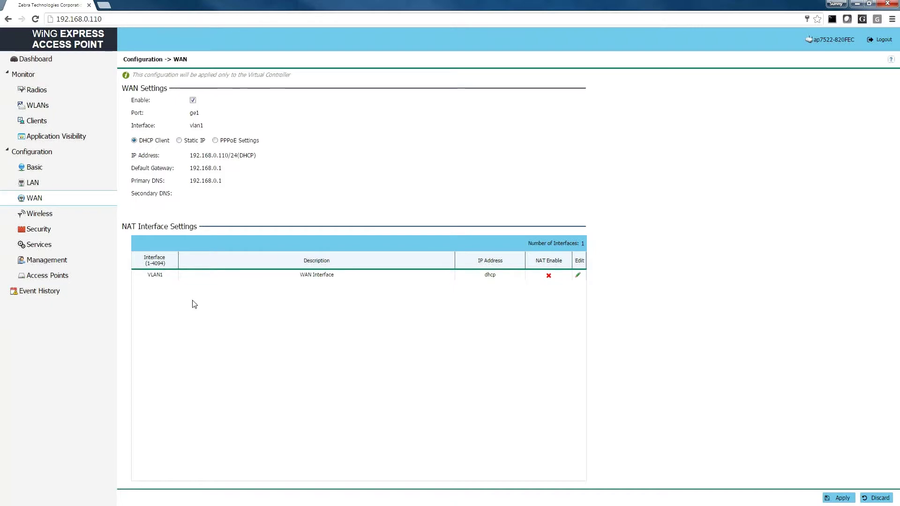
# Enable NAT on the VLAN1 WAN interface and apply the change
pyautogui.click(578, 276)
pyautogui.click(549, 277)
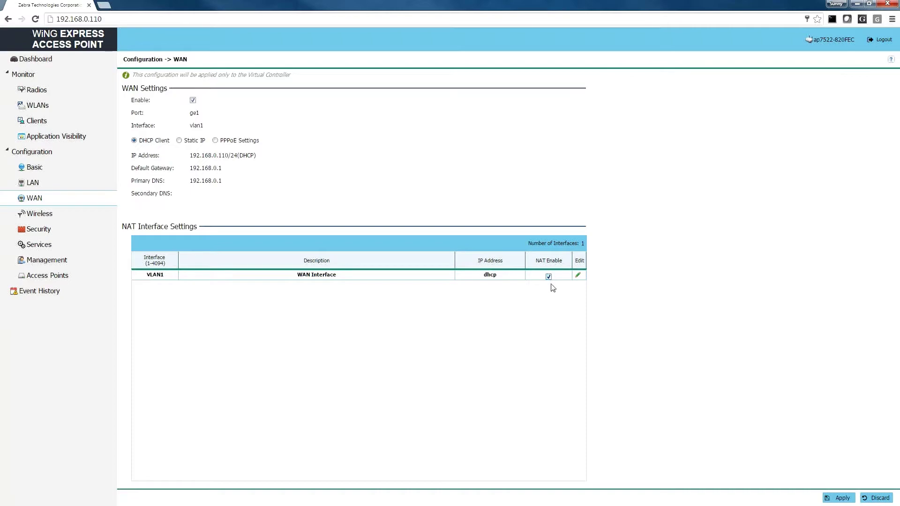
pyautogui.click(839, 498)
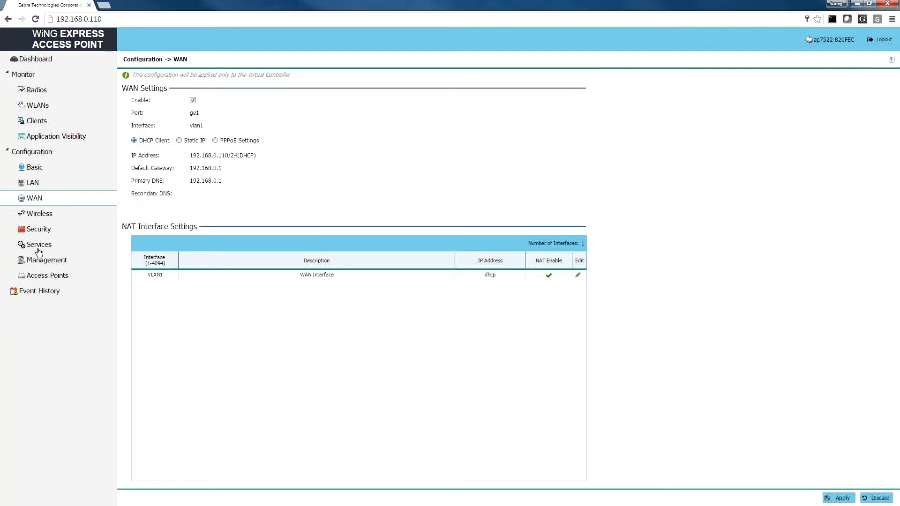
pyautogui.click(839, 499)
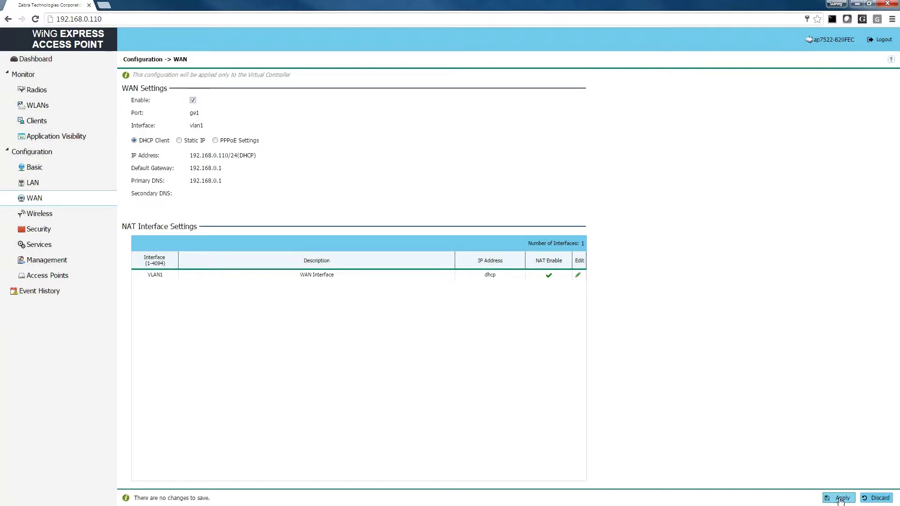
pyautogui.click(42, 246)
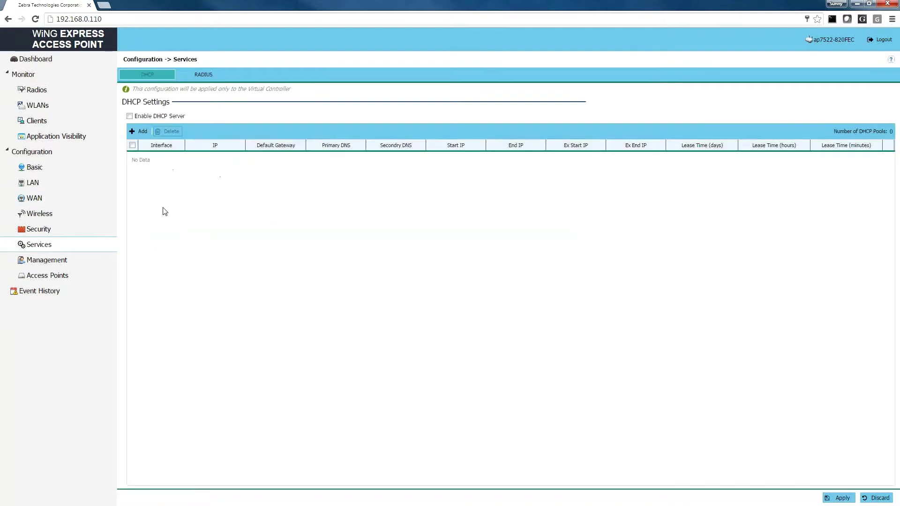
# Turn on the DHCP server and the RADIUS server on the Services page, applying each
pyautogui.click(129, 116)
pyautogui.click(840, 500)
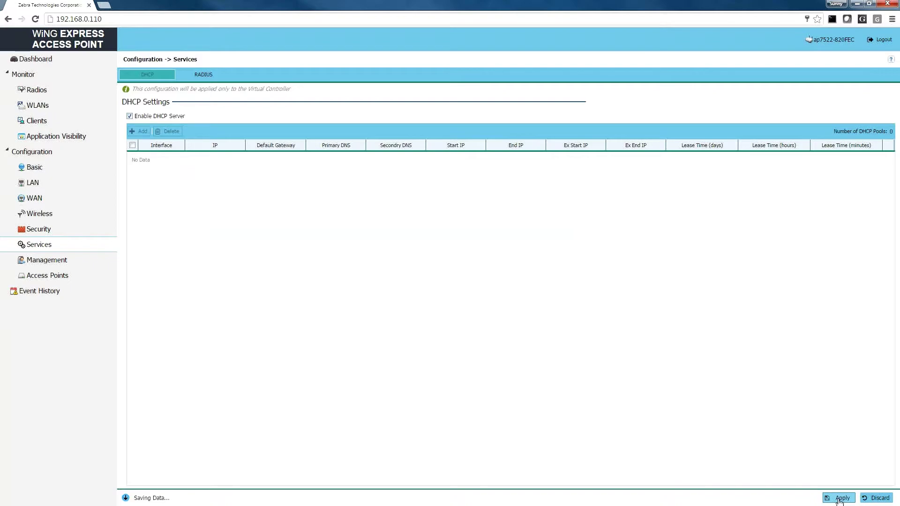
pyautogui.click(198, 77)
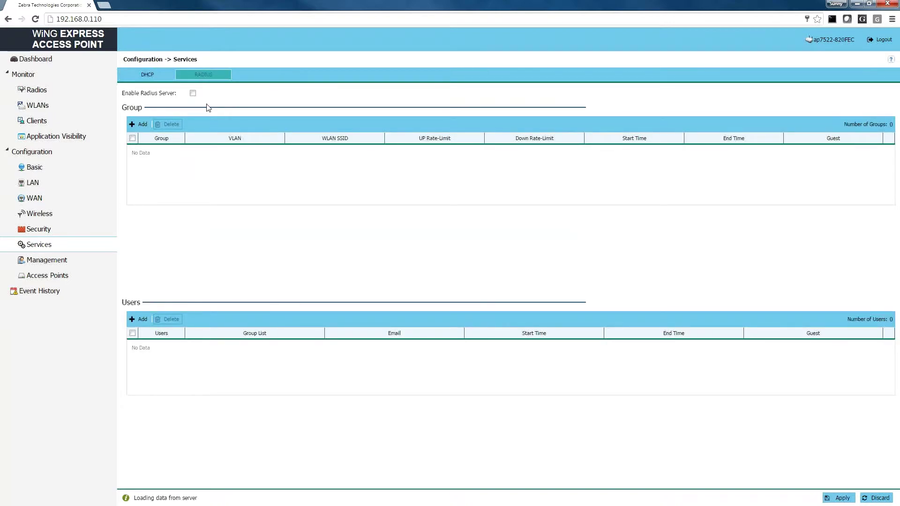
pyautogui.click(193, 92)
pyautogui.click(842, 498)
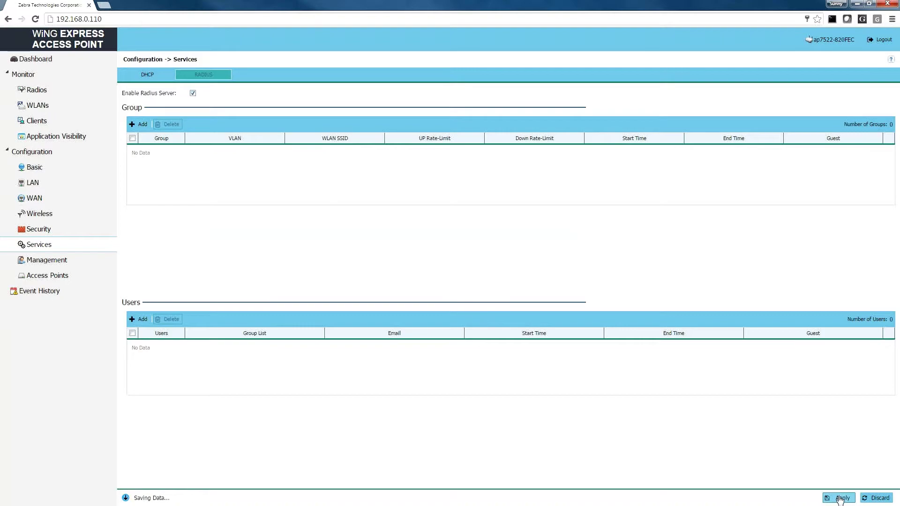
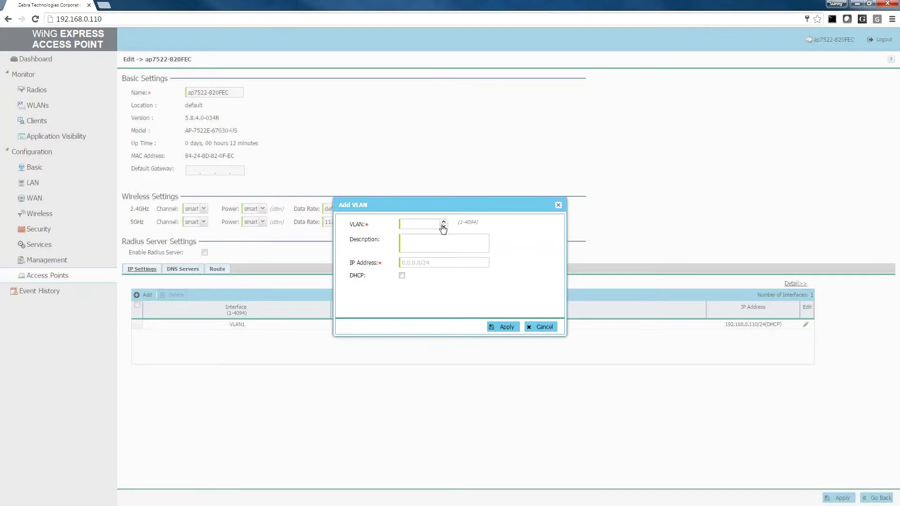
# Add VLAN 2, described OFFICE, with IP address 192.168.2.100/24
pyautogui.click(443, 222)
pyautogui.click(443, 223)
pyautogui.write('OFFICE')
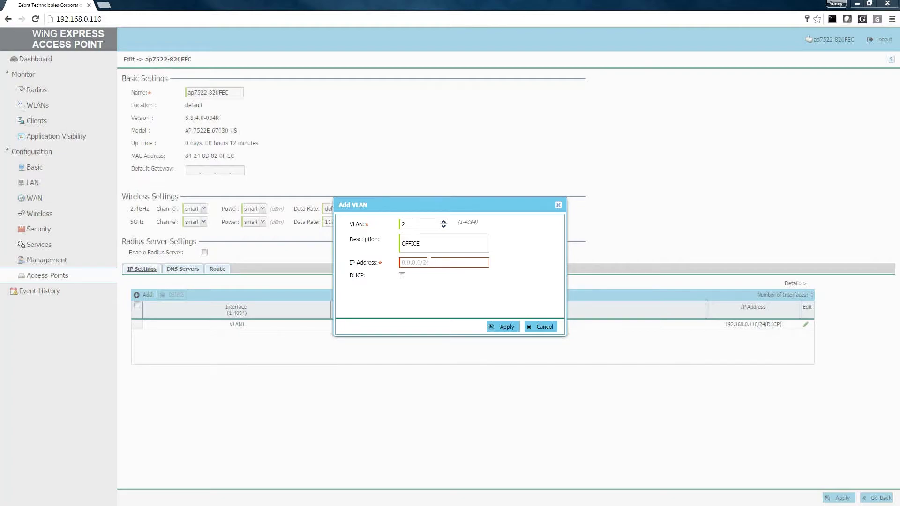
pyautogui.write('192.168')
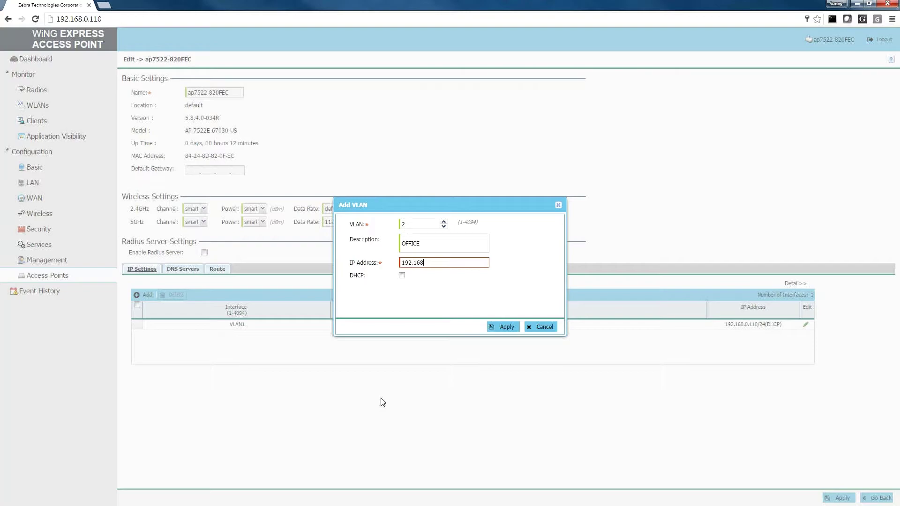
pyautogui.write('.2.100/24')
pyautogui.click(495, 328)
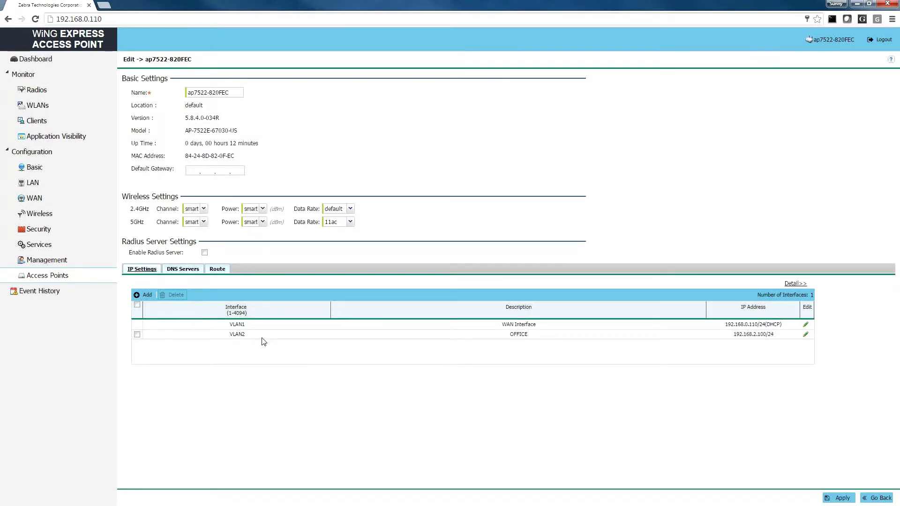
# Add VLAN 3, described GUEST, with IP address 192.168.3.100/24
pyautogui.click(139, 295)
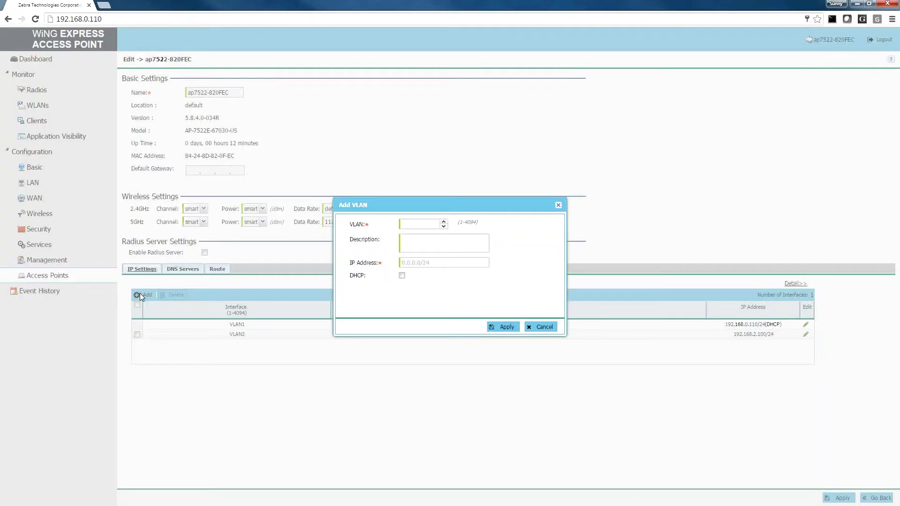
pyautogui.click(444, 222)
pyautogui.write('Gues')
pyautogui.press('BackSpace')
pyautogui.press('BackSpace')
pyautogui.press('BackSpace')
pyautogui.press('BackSpace')
pyautogui.write('UEST')
pyautogui.write('192.')
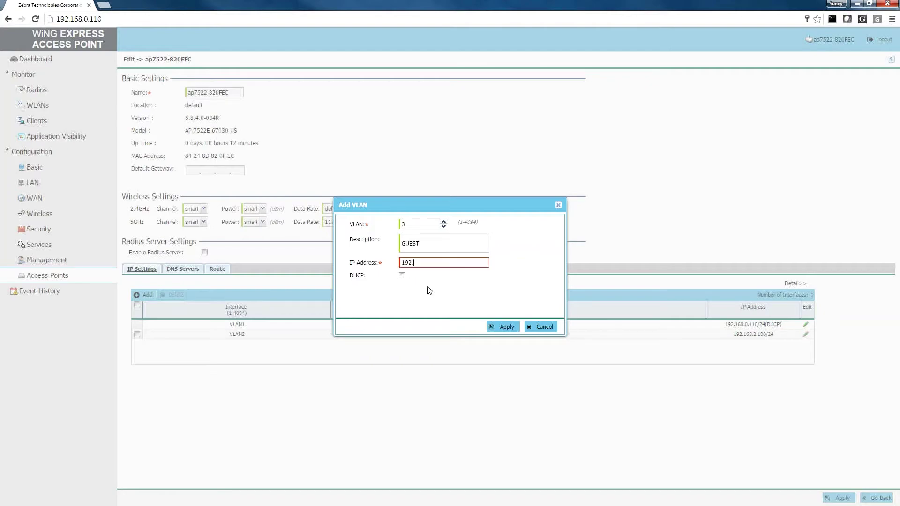
pyautogui.write('168.3.100/24')
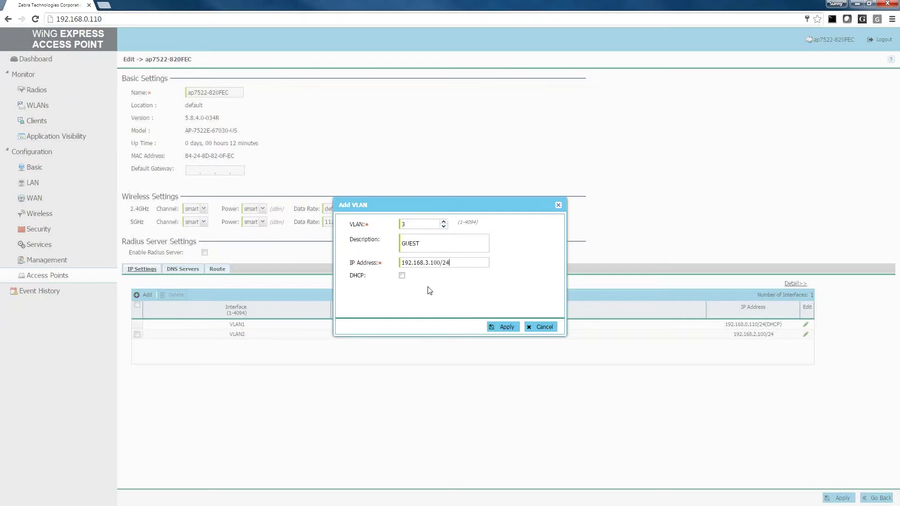
pyautogui.click(503, 327)
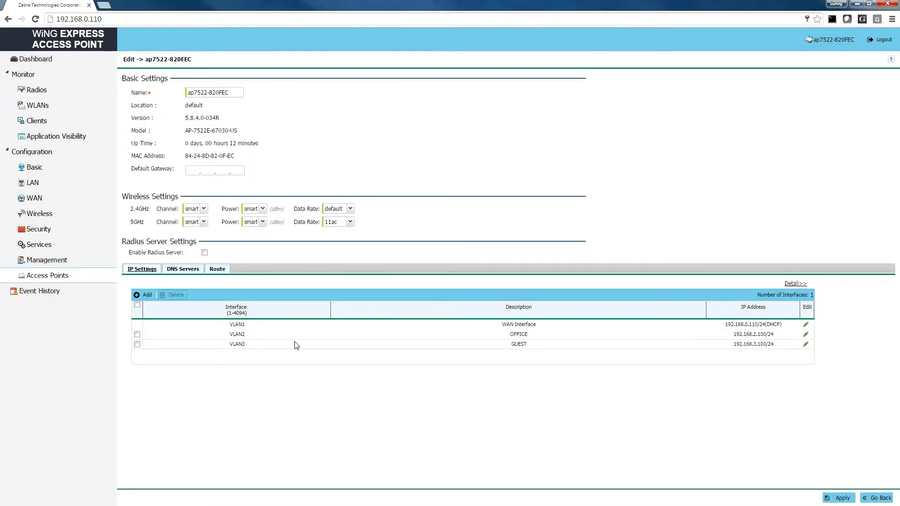
# Apply the VLAN changes, then add and apply a vlan2 DHCP pool for 192.168.2.10–192.168.2.99
pyautogui.click(838, 500)
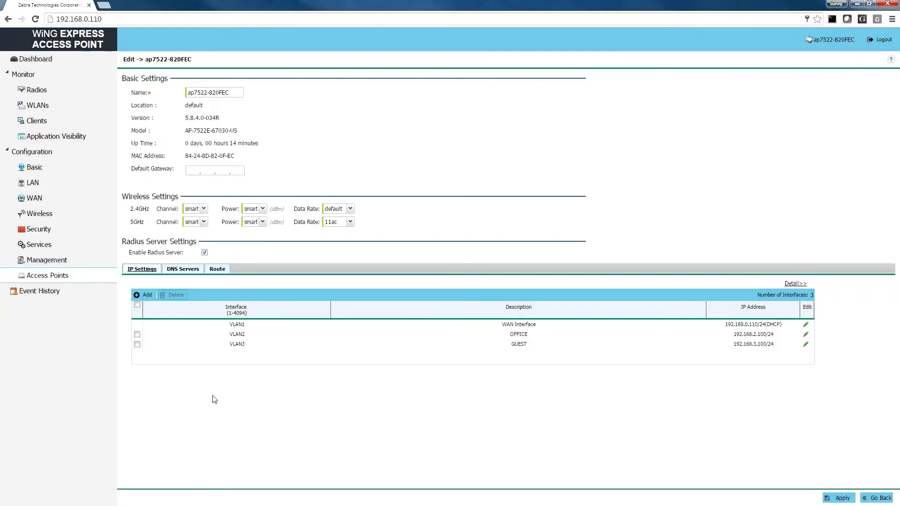
pyautogui.click(37, 246)
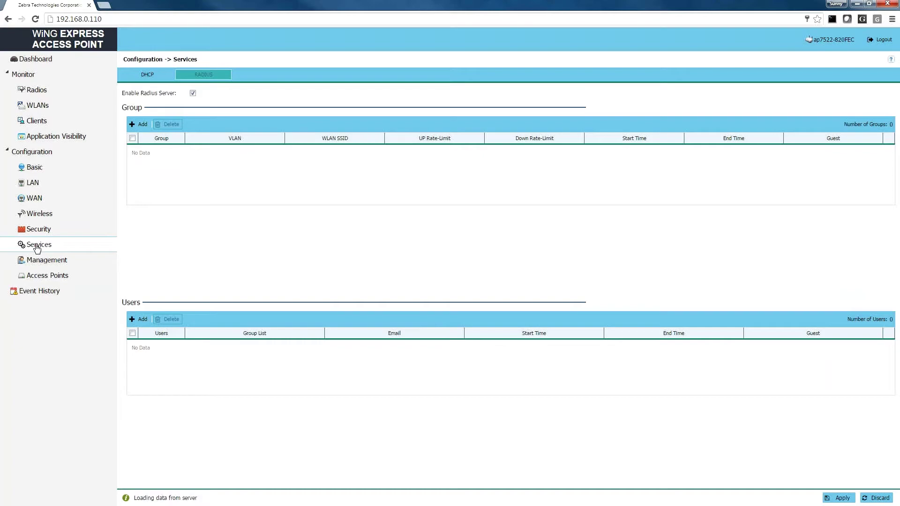
pyautogui.click(147, 76)
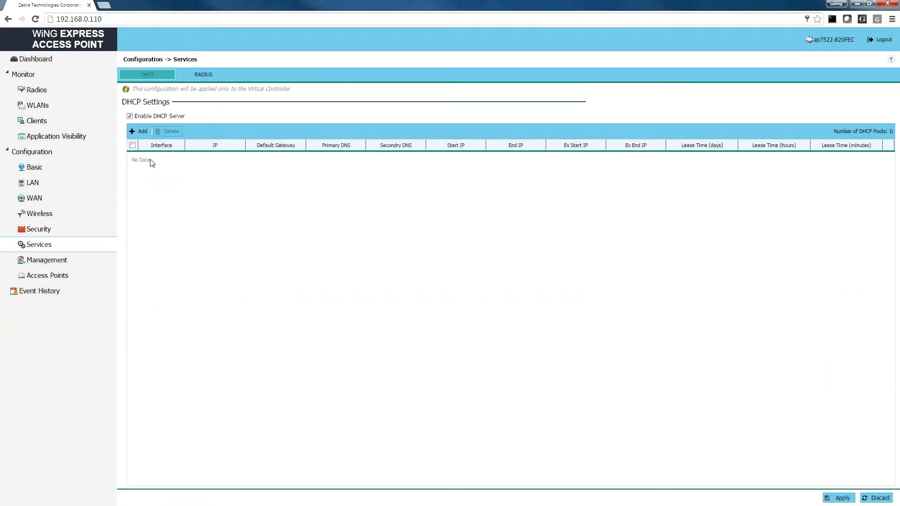
pyautogui.click(140, 134)
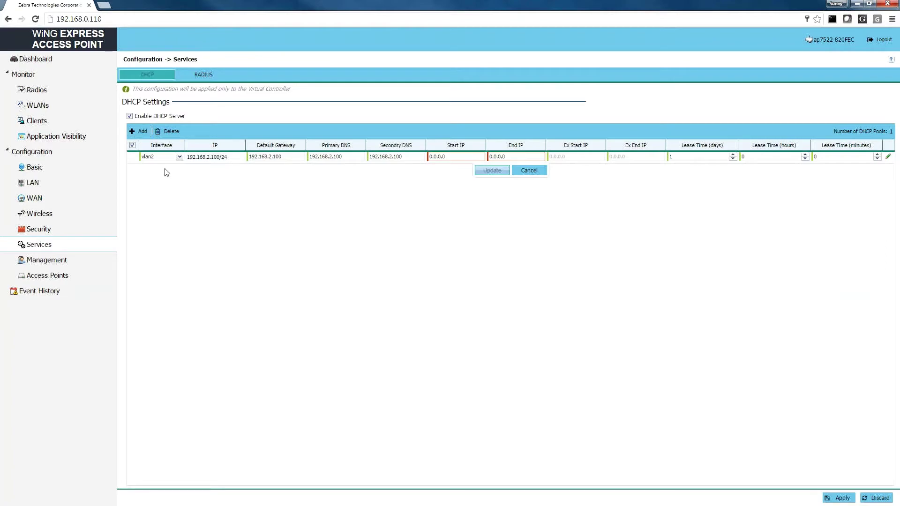
pyautogui.moveTo(448, 156)
pyautogui.doubleClick(448, 156)
pyautogui.write('192.168.2.1')
pyautogui.press('Tab')
pyautogui.write('192.168.2.9')
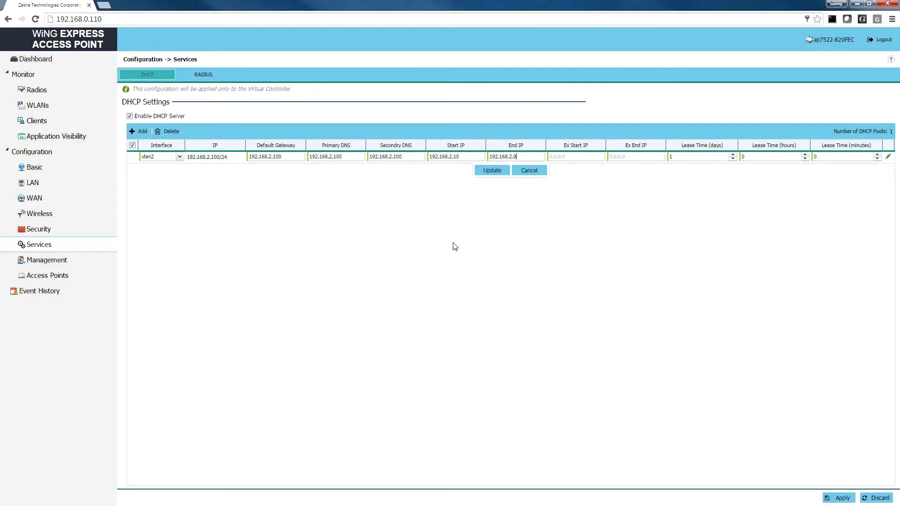
pyautogui.write('9')
pyautogui.click(482, 173)
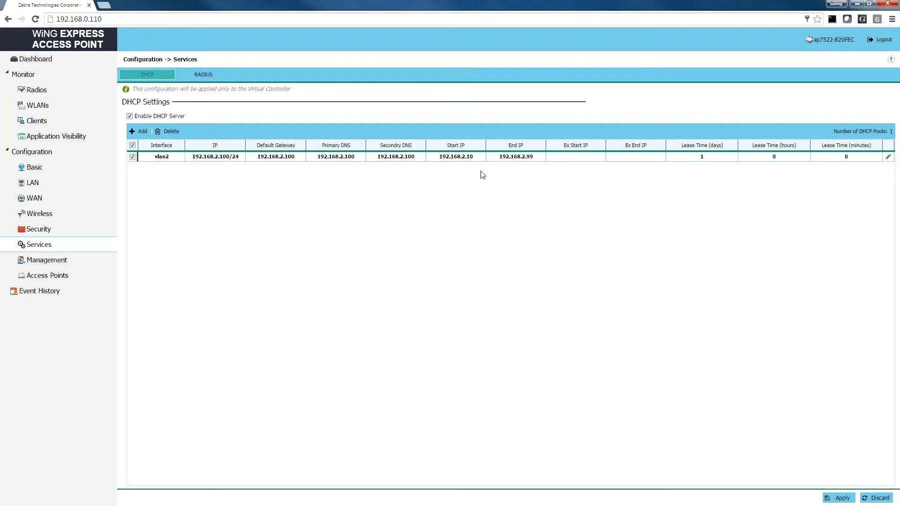
pyautogui.click(838, 499)
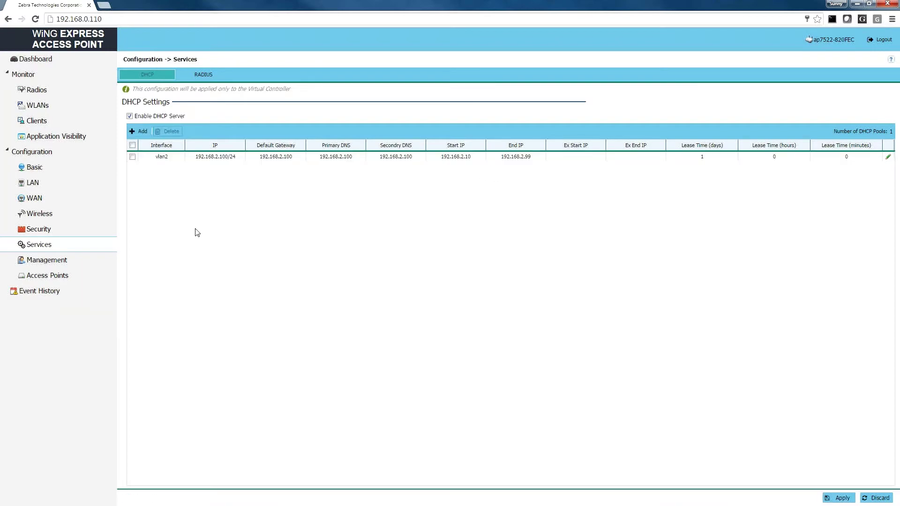
# Add a vlan3 DHCP pool for 192.168.3.10–192.168.3.99 and apply the DHCP settings
pyautogui.click(139, 132)
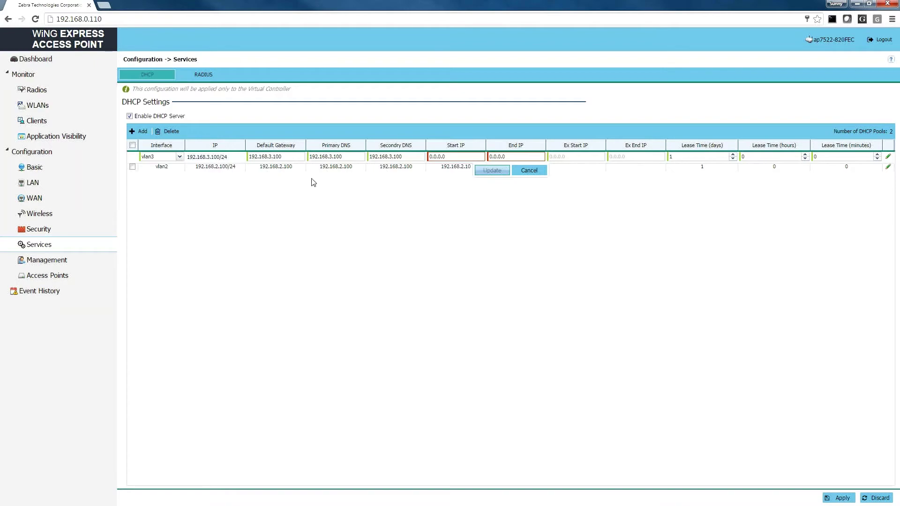
pyautogui.doubleClick(449, 157)
pyautogui.write('192.168.3.10')
pyautogui.press('Tab')
pyautogui.write('192.168.3.99')
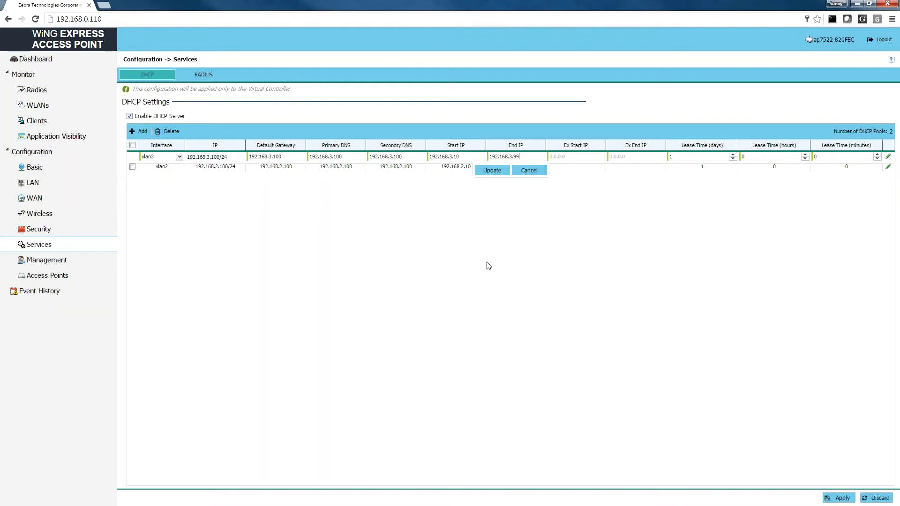
pyautogui.click(492, 170)
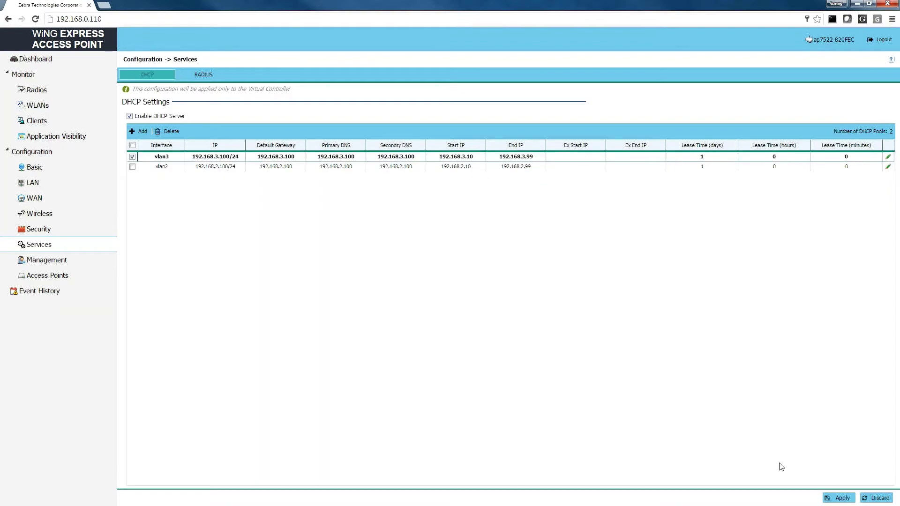
pyautogui.click(839, 497)
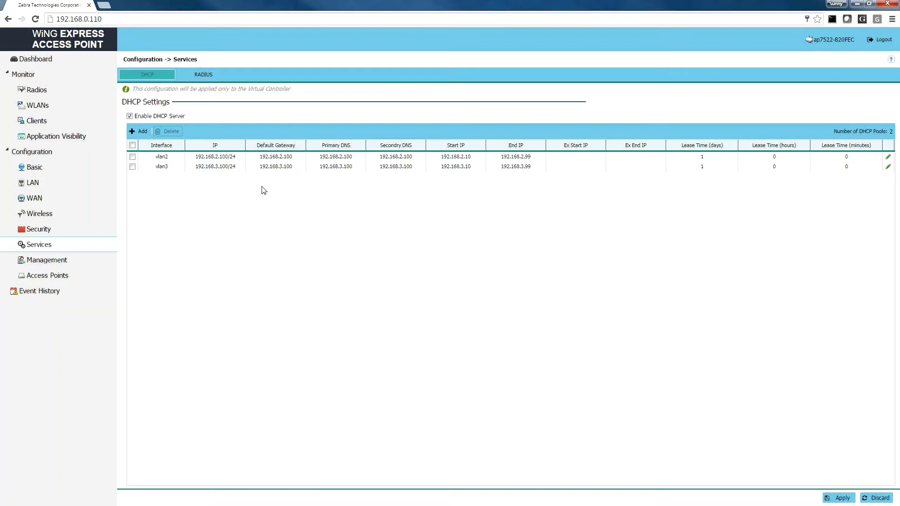
pyautogui.click(838, 499)
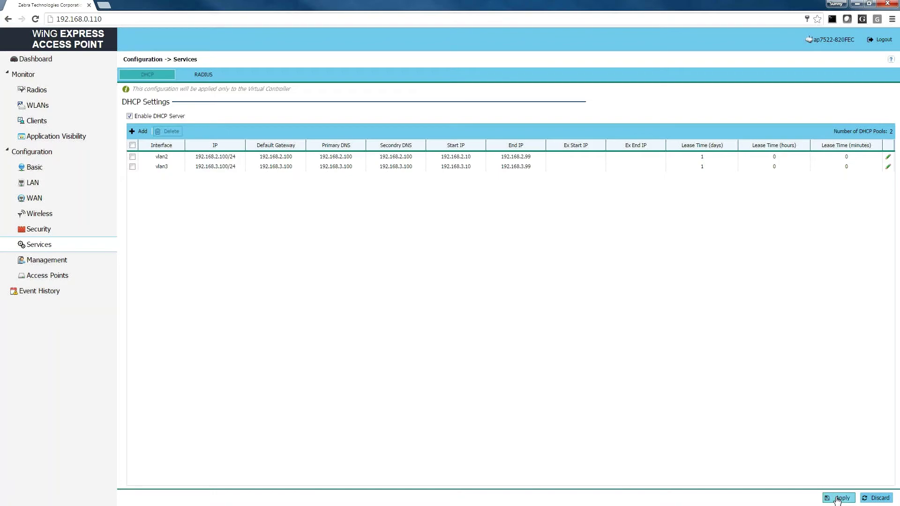
# Create RADIUS guest group RADGROUP on VLAN 3 with the GUEST SSID and apply it
pyautogui.click(204, 76)
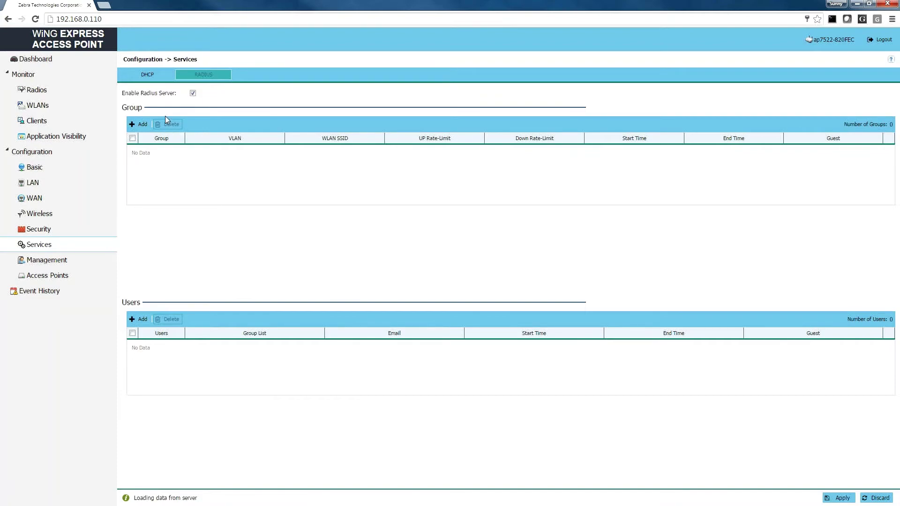
pyautogui.click(143, 124)
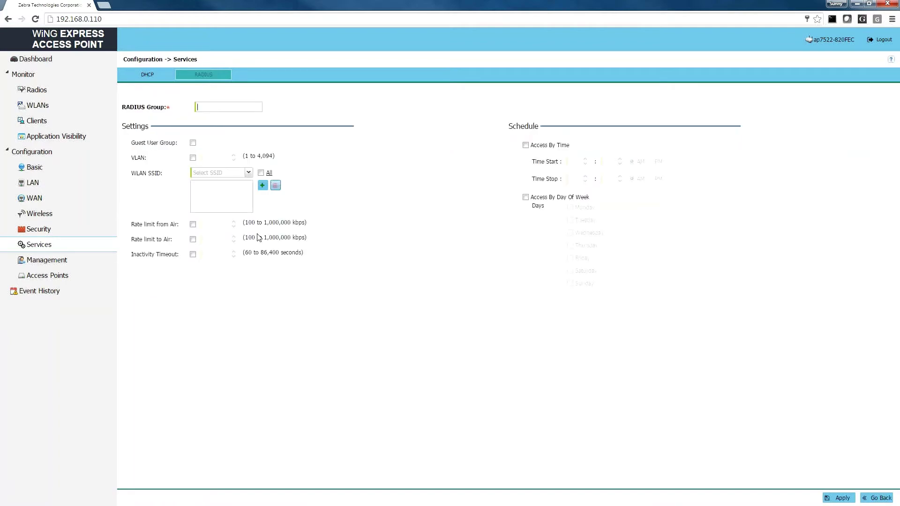
pyautogui.write('RADGROUP')
pyautogui.click(193, 143)
pyautogui.click(193, 158)
pyautogui.click(234, 155)
pyautogui.click(234, 155)
pyautogui.click(248, 173)
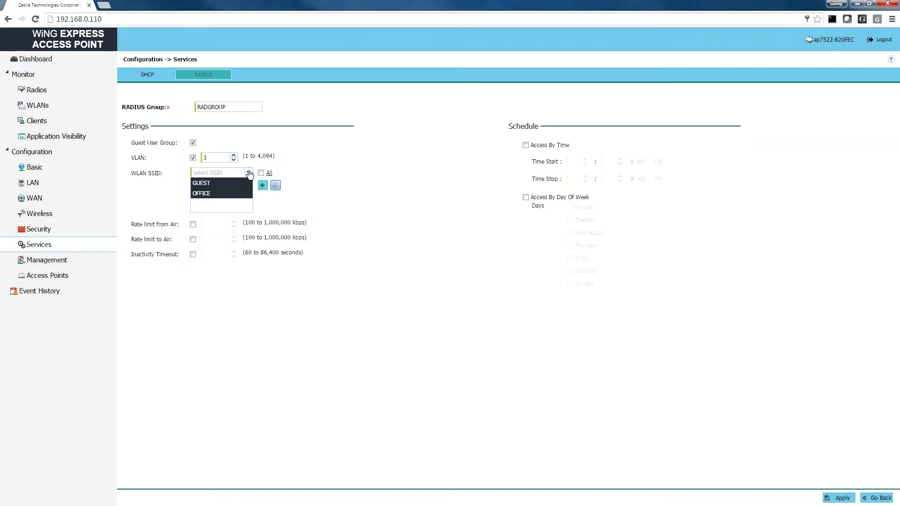
pyautogui.click(212, 187)
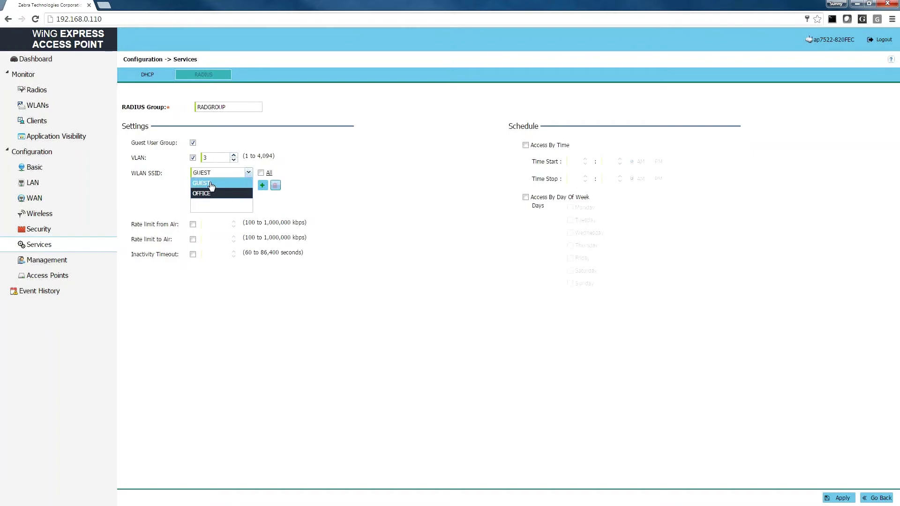
pyautogui.click(172, 187)
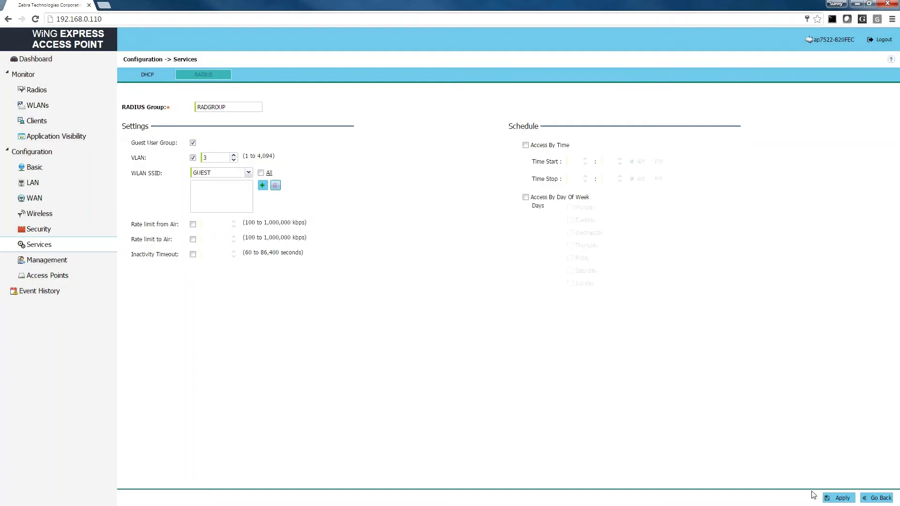
pyautogui.click(840, 499)
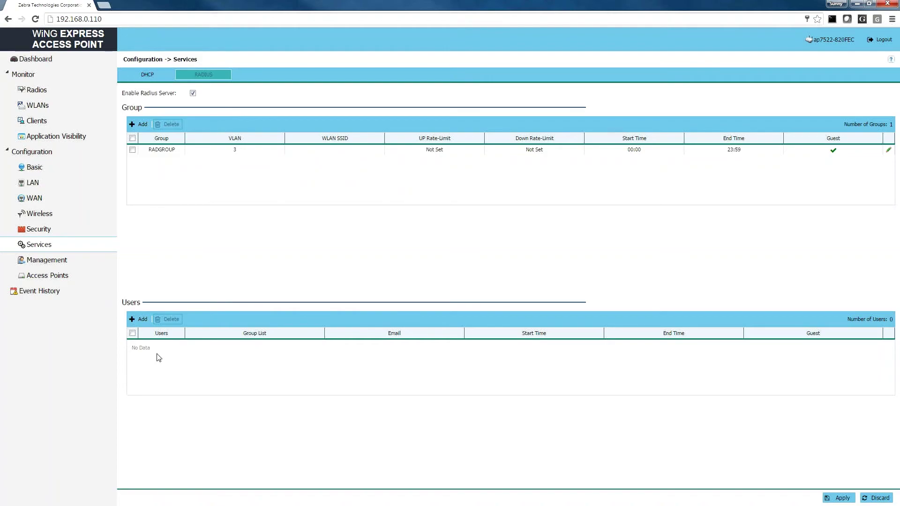
# Add a RADIUS user with a user ID and password, marked guest, in group RADGROUP
pyautogui.click(141, 319)
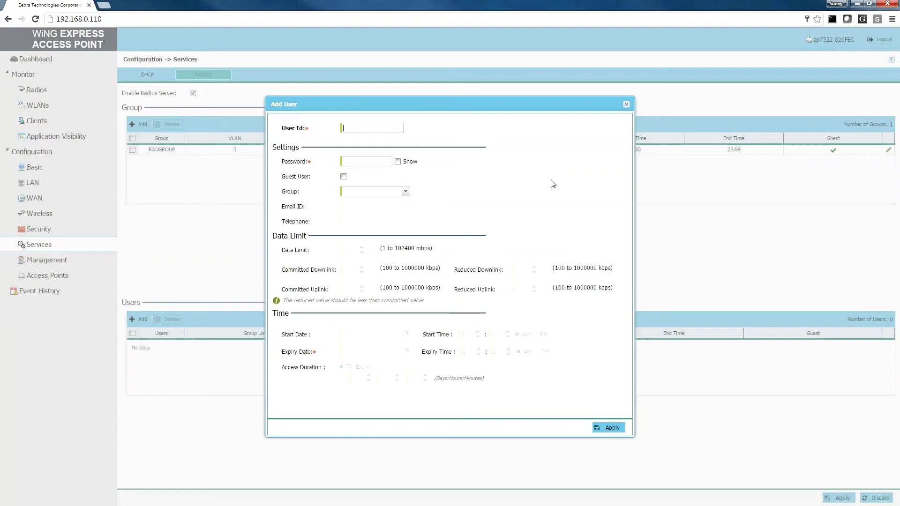
pyautogui.click(343, 177)
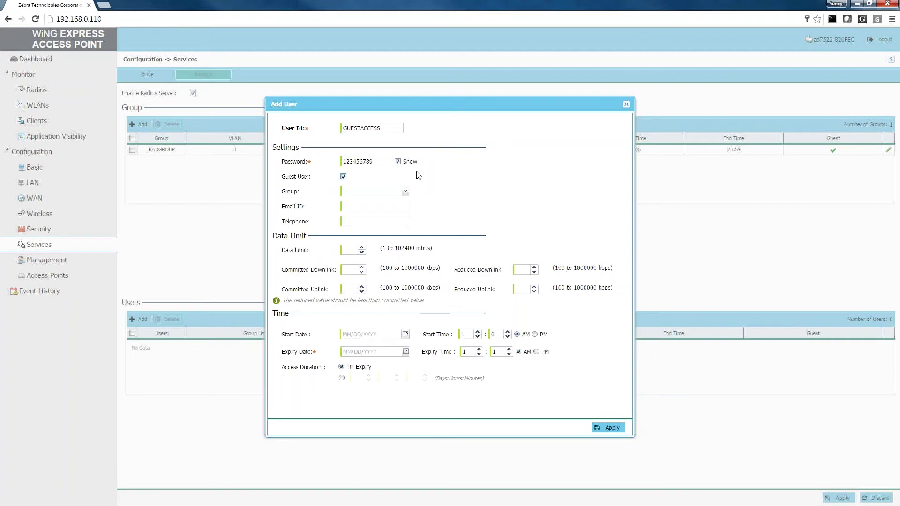
pyautogui.click(405, 192)
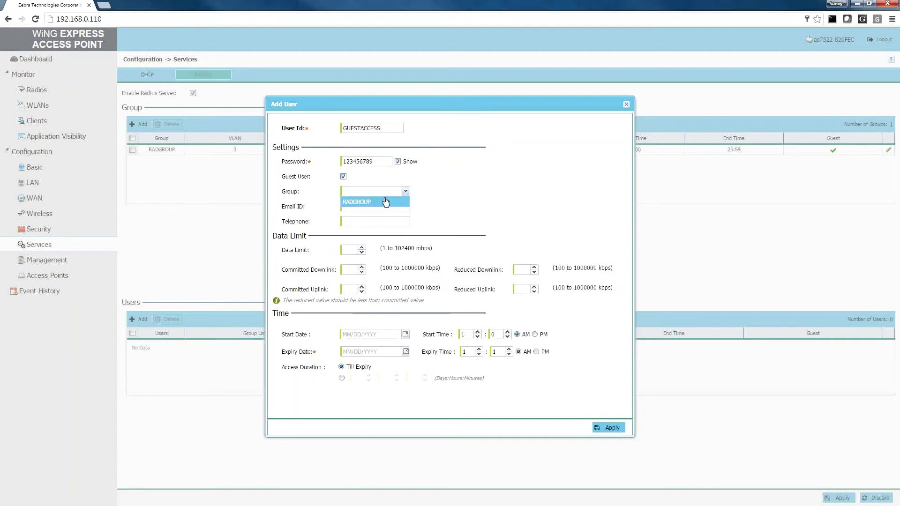
pyautogui.click(374, 203)
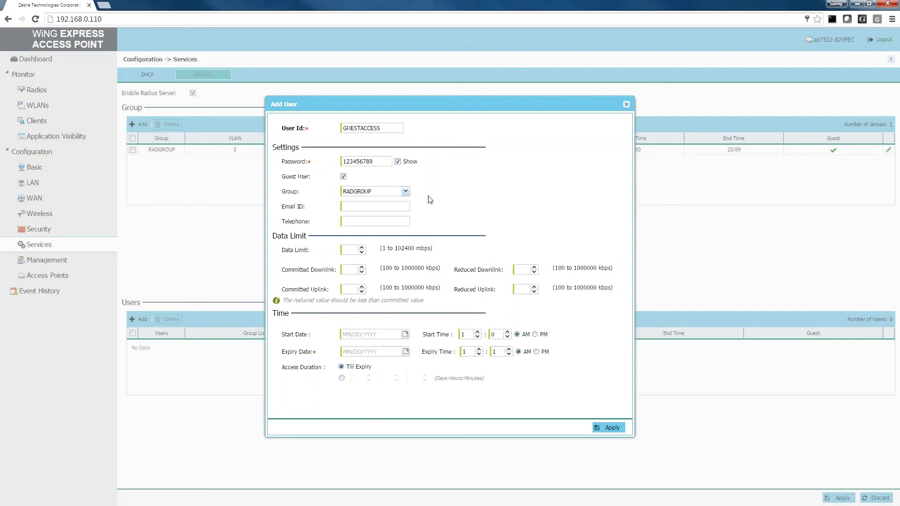
# Set the guest user's data limit to 1024 Mbps
pyautogui.click(350, 250)
pyautogui.write('1024')
pyautogui.hotkey('ctrl', 'a')
pyautogui.write('4000')
pyautogui.hotkey('ctrl', 'a')
pyautogui.write('2400')
# Fill in the committed and reduced downlink and uplink rates for the guest user
pyautogui.click(349, 269)
pyautogui.write('10')
pyautogui.write('0000')
pyautogui.write('0')
pyautogui.press('BackSpace')
pyautogui.click(486, 243)
pyautogui.write('10000')
pyautogui.click(444, 194)
pyautogui.press('Tab')
pyautogui.write('1')
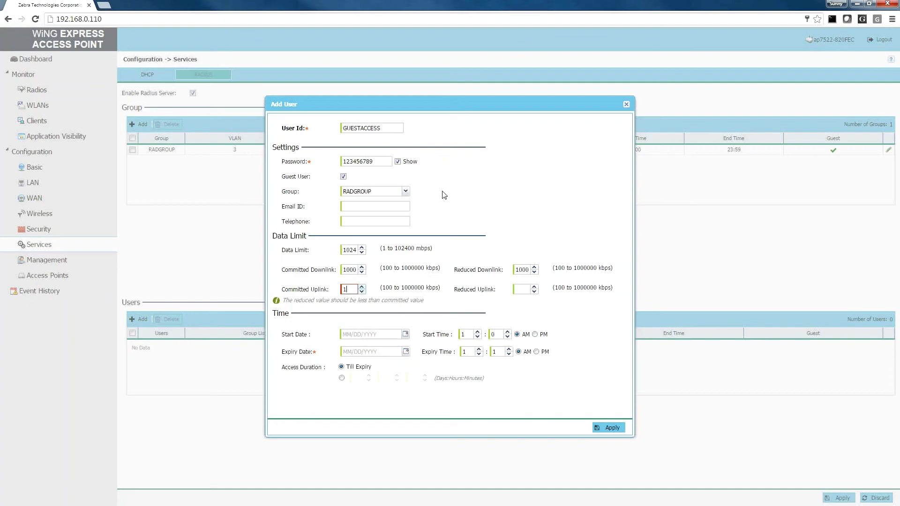
pyautogui.write('0000')
pyautogui.click(526, 292)
pyautogui.write('10000')
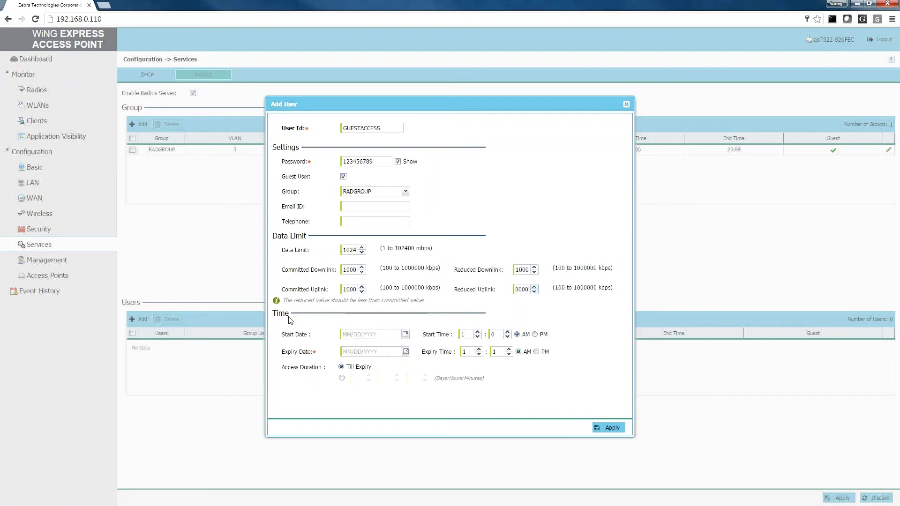
# Set the guest user's access to start 08/26/2016 and expire 08/26/2017
pyautogui.click(406, 335)
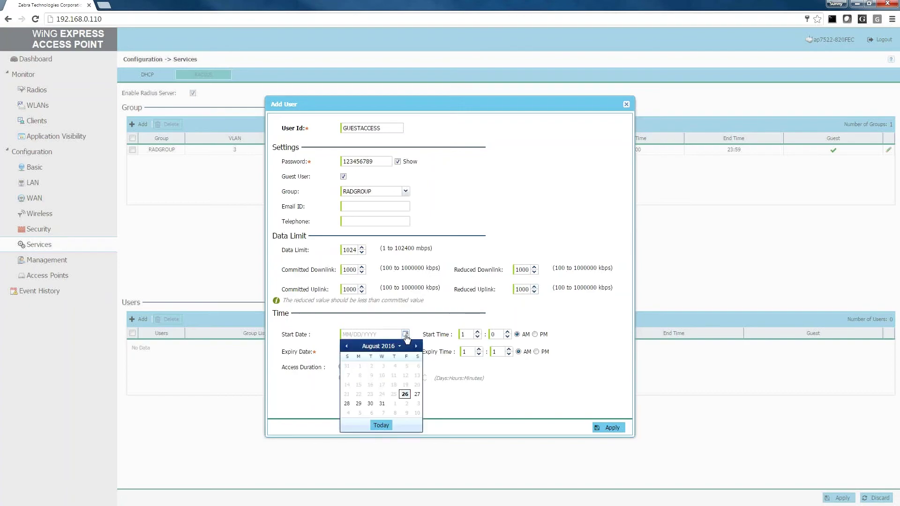
pyautogui.click(405, 396)
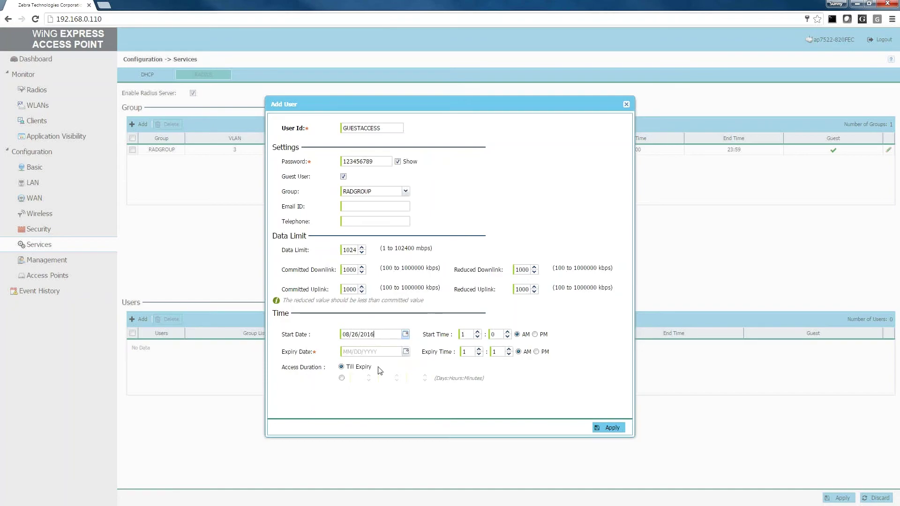
pyautogui.click(406, 352)
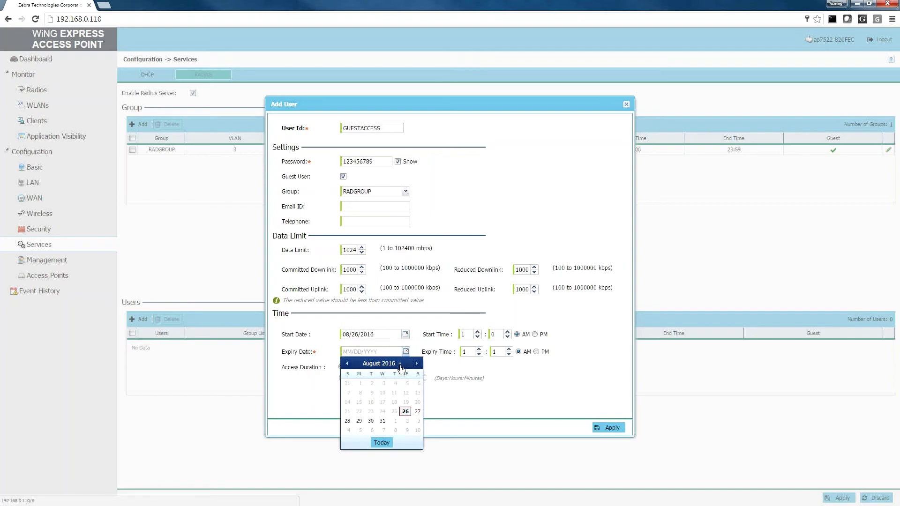
pyautogui.click(400, 365)
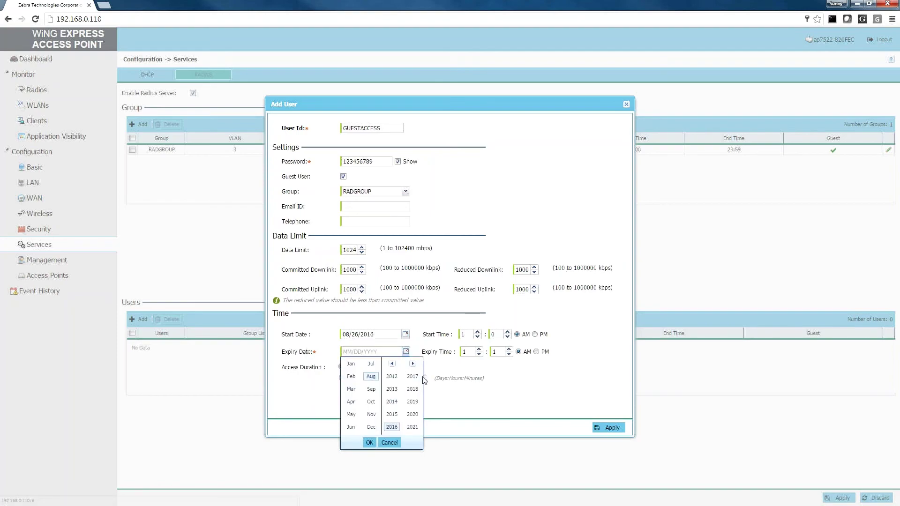
pyautogui.click(412, 377)
pyautogui.click(370, 443)
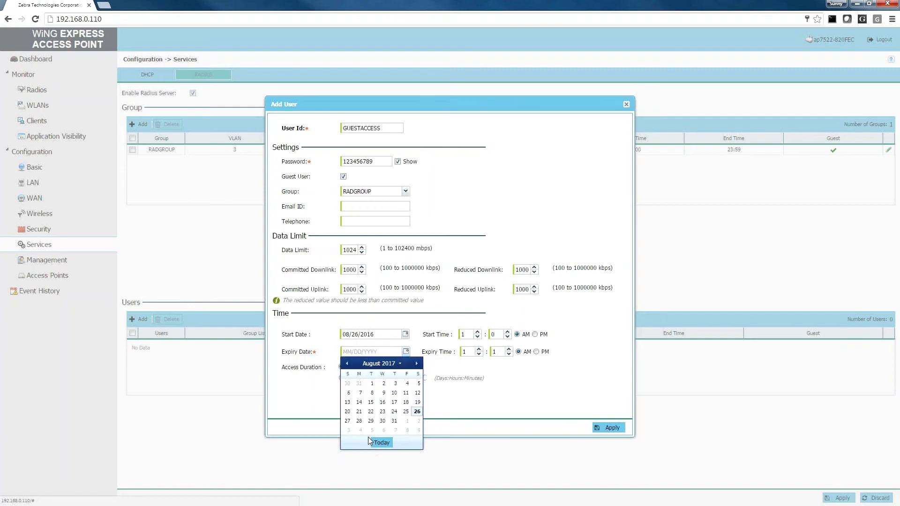
pyautogui.click(417, 411)
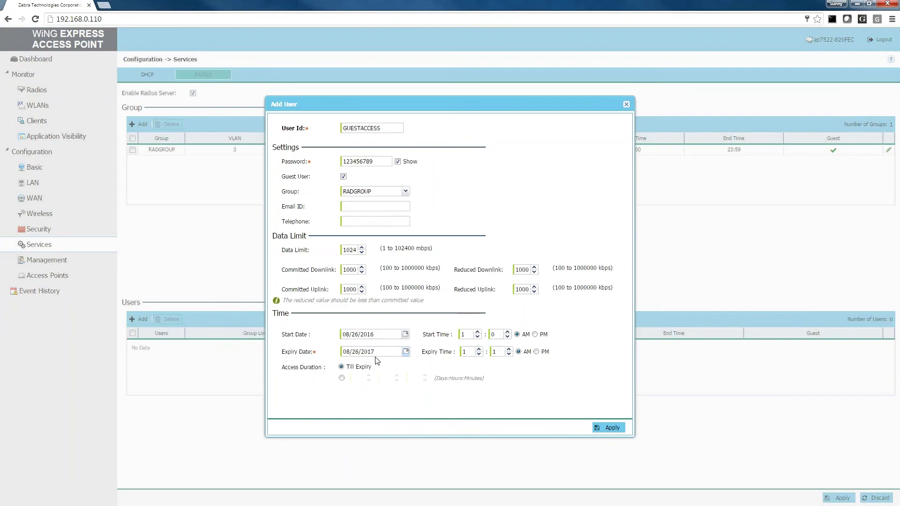
# Save the new guest user and apply the RADIUS settings
pyautogui.click(605, 428)
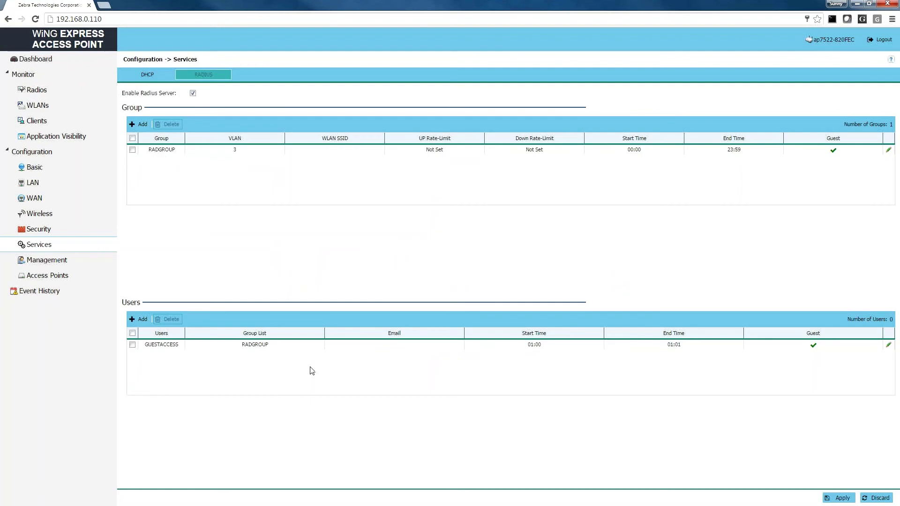
pyautogui.click(843, 498)
# Preview the GUEST WLAN's captive-portal login page from its Web Pages settings
pyautogui.click(41, 217)
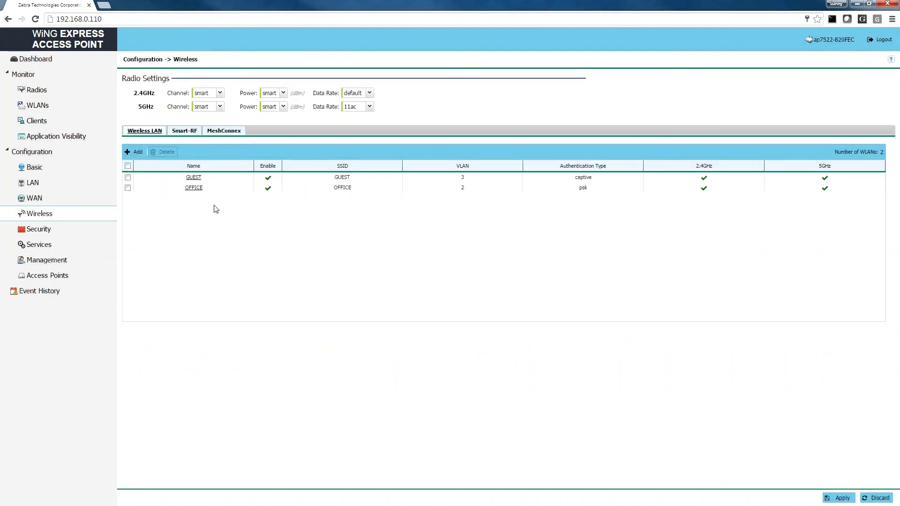
pyautogui.click(193, 178)
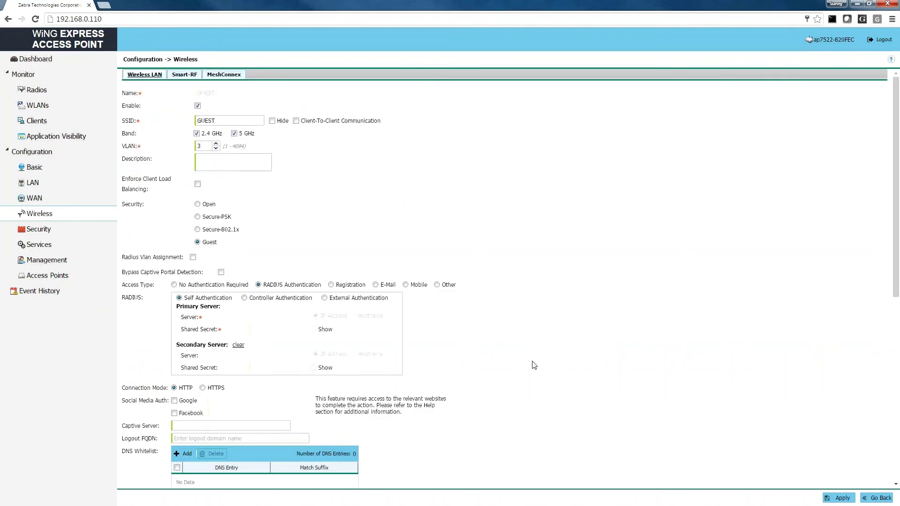
pyautogui.scroll(-7, 535, 365)
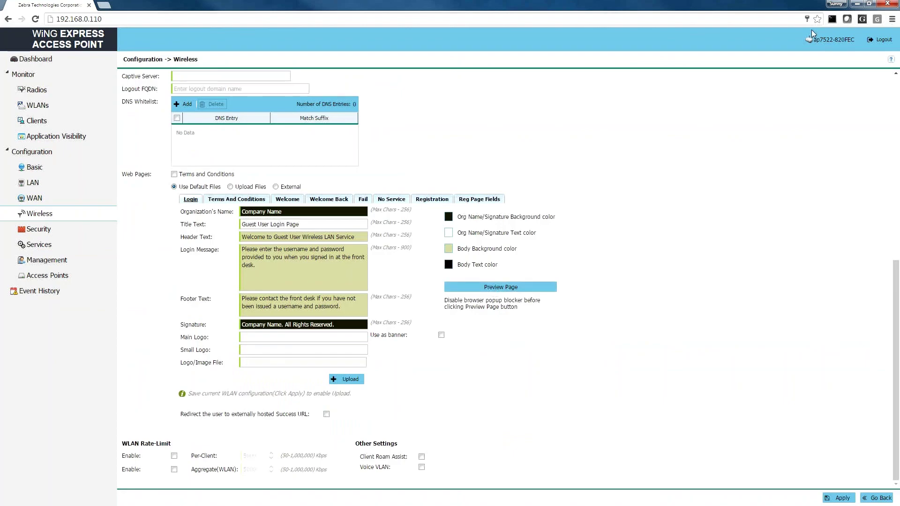
pyautogui.click(519, 288)
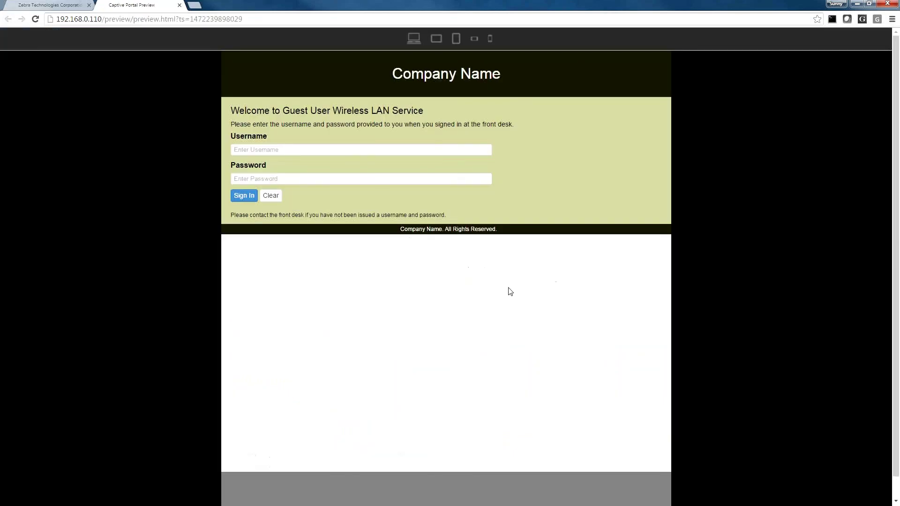